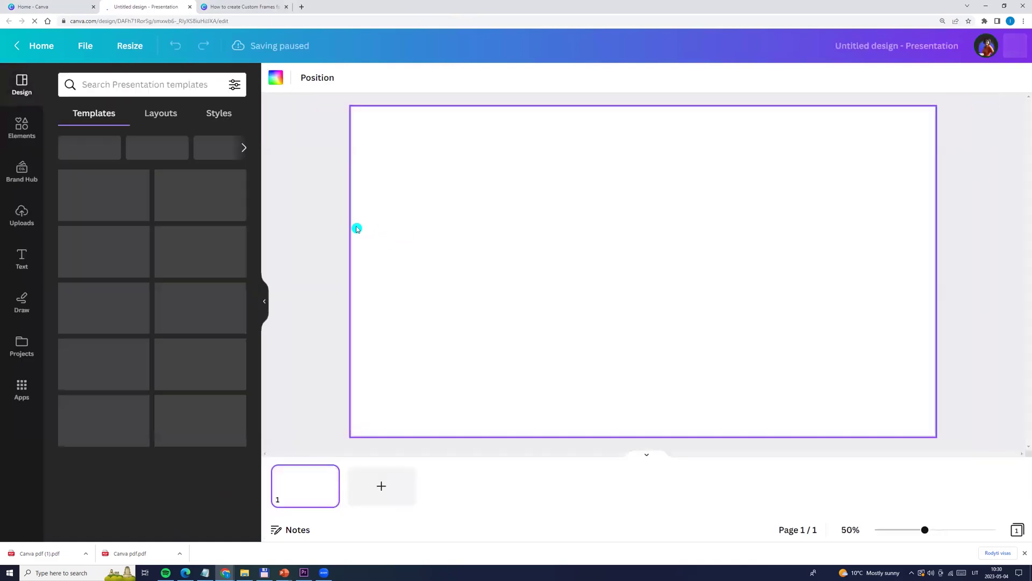
# - Search graphics for 'blobs' and add an enlarged green corner blob at the upper left
pyautogui.click(19, 130)
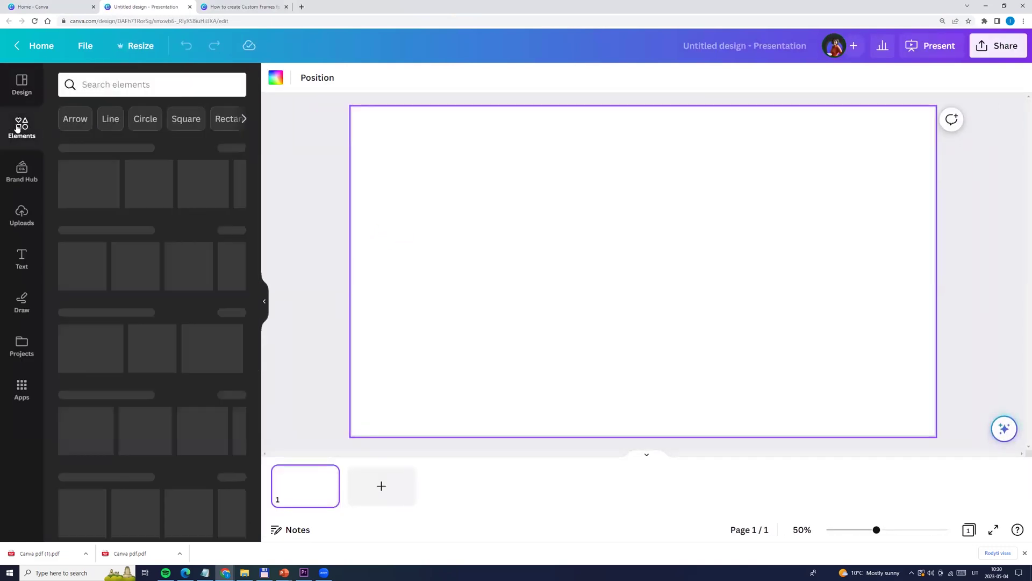
pyautogui.click(106, 84)
pyautogui.write('blob')
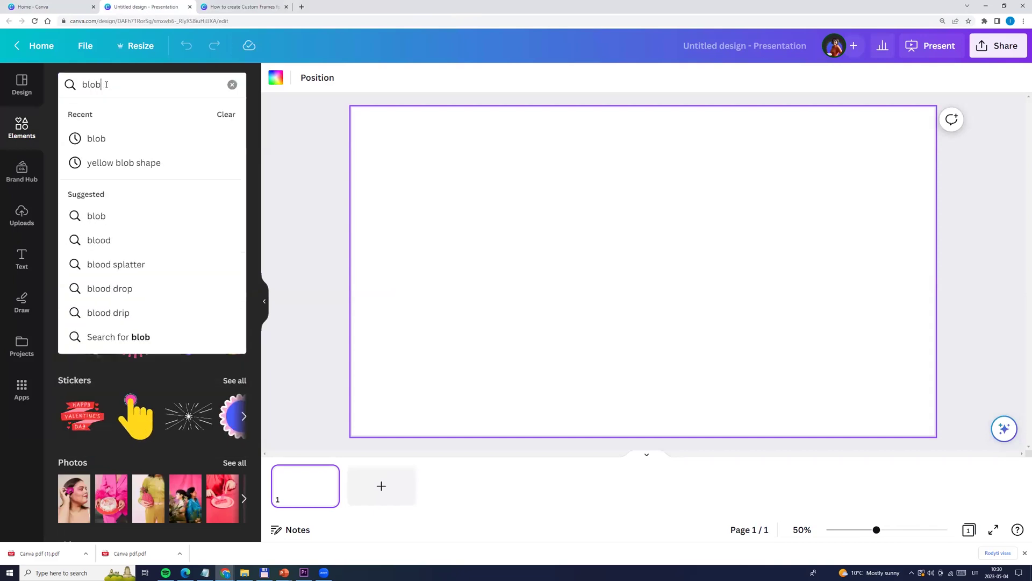
pyautogui.write('s')
pyautogui.press('Return')
pyautogui.click(104, 117)
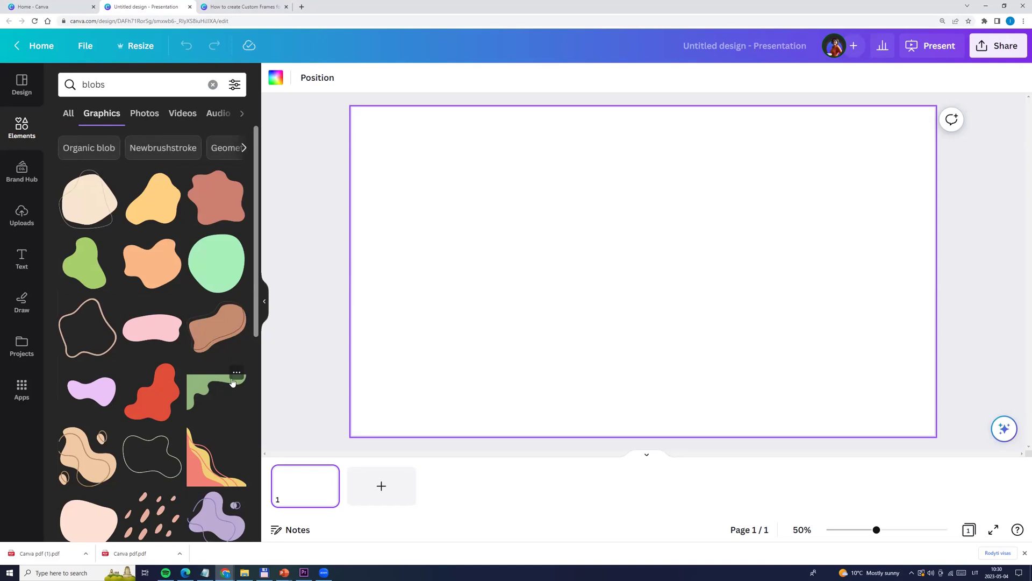
pyautogui.click(235, 374)
pyautogui.click(215, 388)
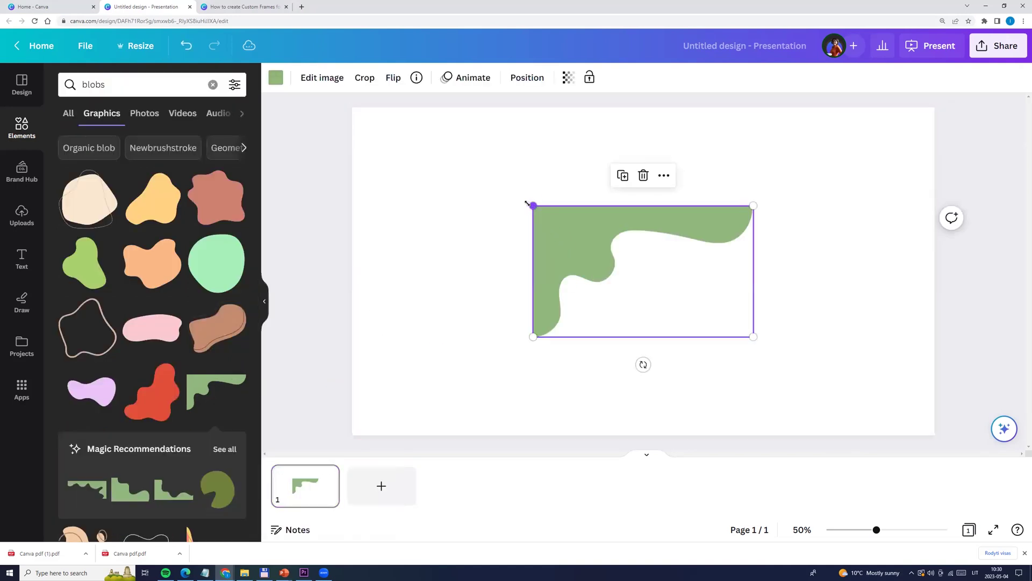
pyautogui.moveTo(527, 203); pyautogui.dragTo(454, 179)
pyautogui.moveTo(510, 195); pyautogui.dragTo(469, 169)
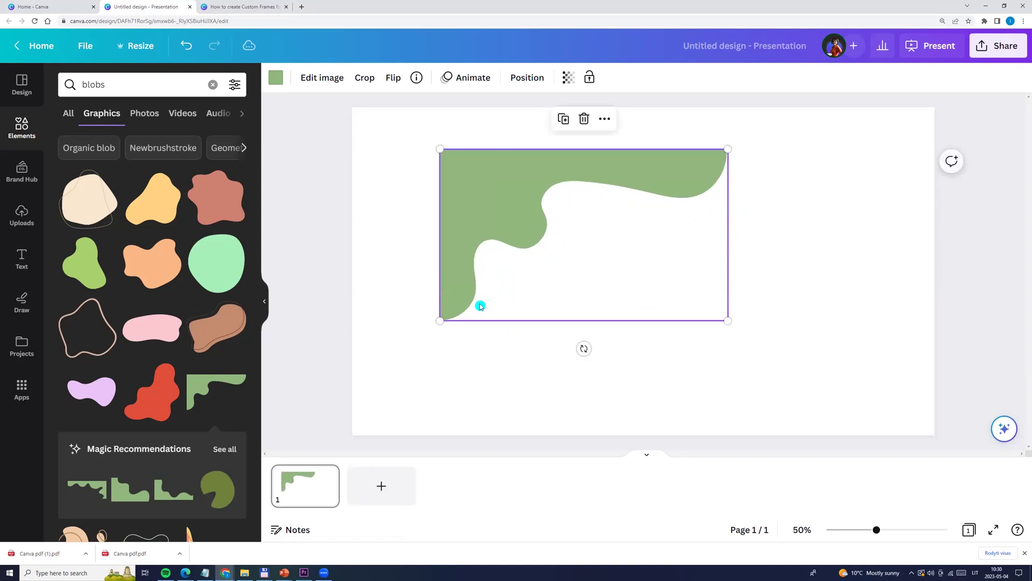
# - Add a second page with a red blob rotated sideways, enlarged and centred
pyautogui.click(381, 485)
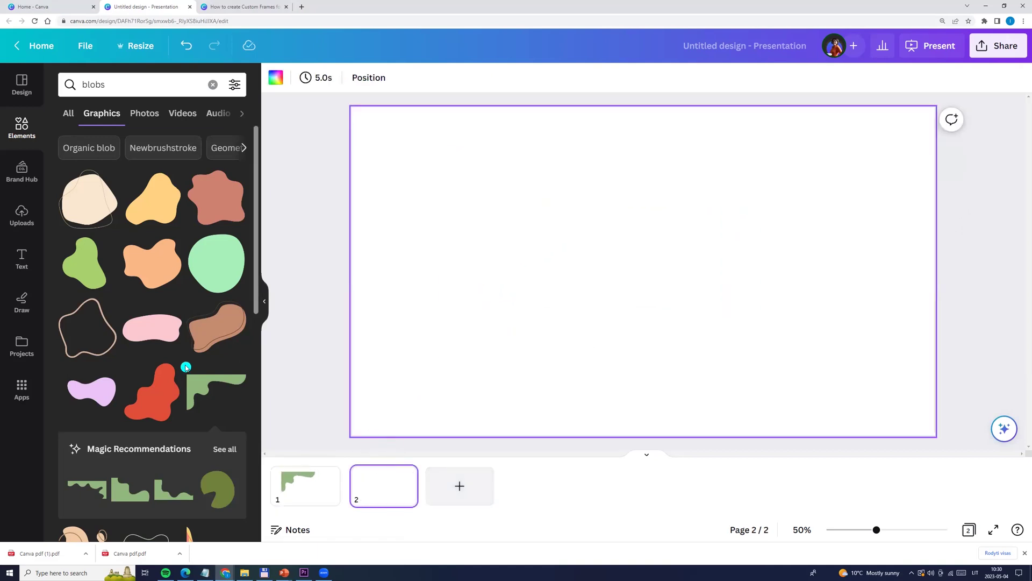
pyautogui.scroll(-3, 161, 266)
pyautogui.click(171, 253)
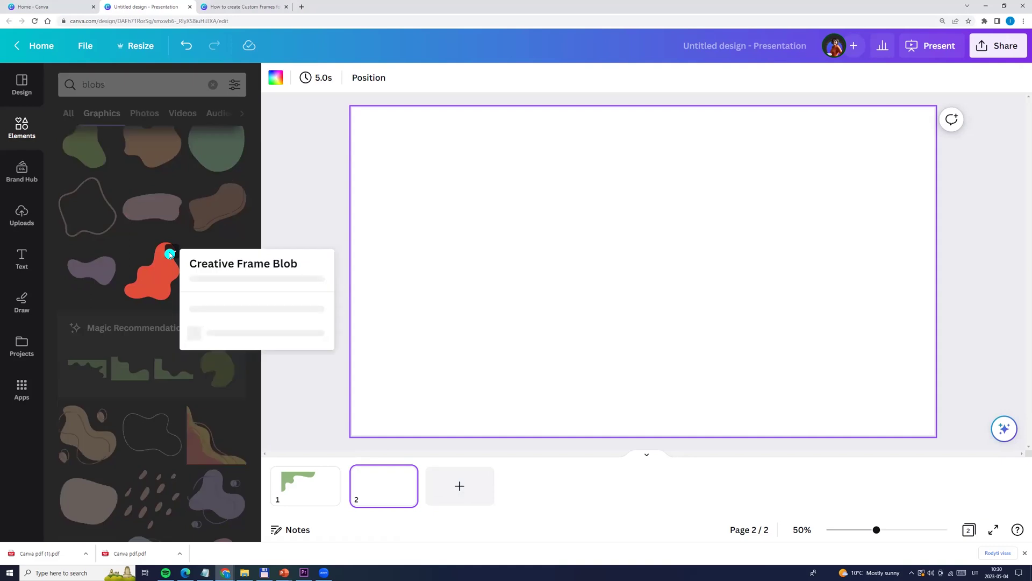
pyautogui.click(158, 271)
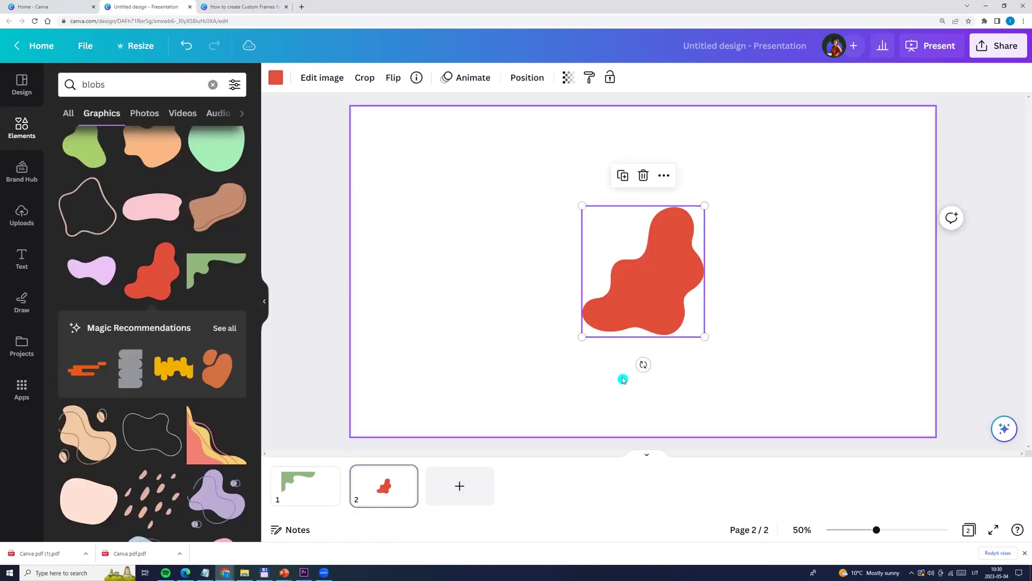
pyautogui.moveTo(643, 364)
pyautogui.mouseDown()
pyautogui.moveTo(743, 235)
pyautogui.moveTo(730, 277)
pyautogui.moveTo(837, 300)
pyautogui.moveTo(885, 283)
pyautogui.mouseUp()
pyautogui.moveTo(751, 279); pyautogui.dragTo(677, 279)
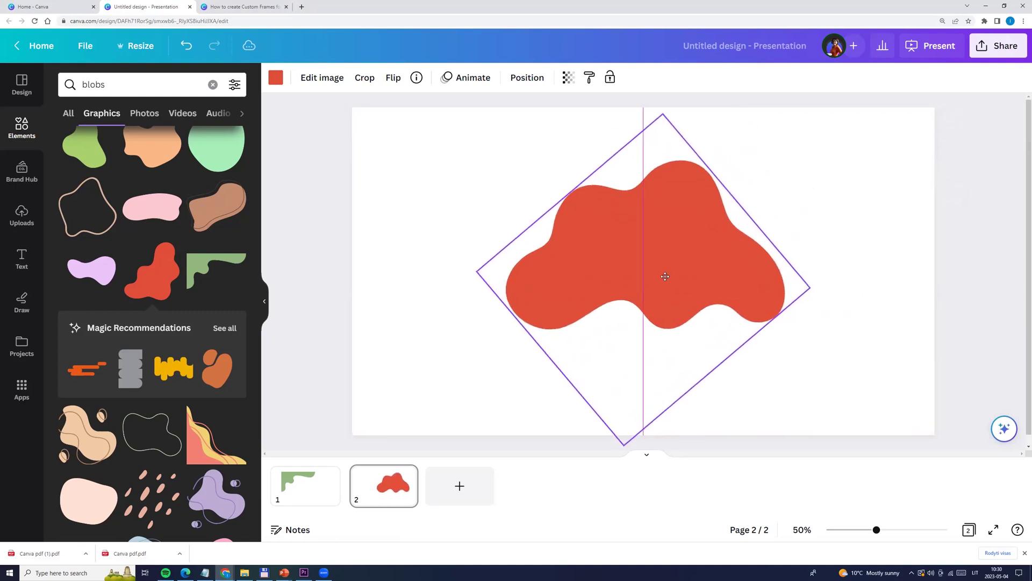
# - Add a third page with a large solid red heart from a 'heart' search, centred
pyautogui.click(460, 486)
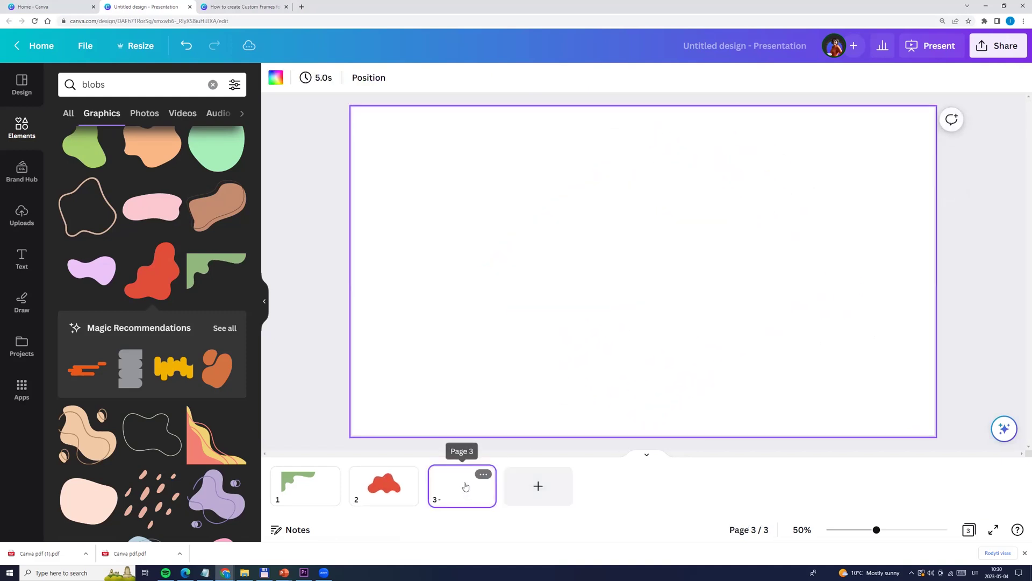
pyautogui.click(138, 85)
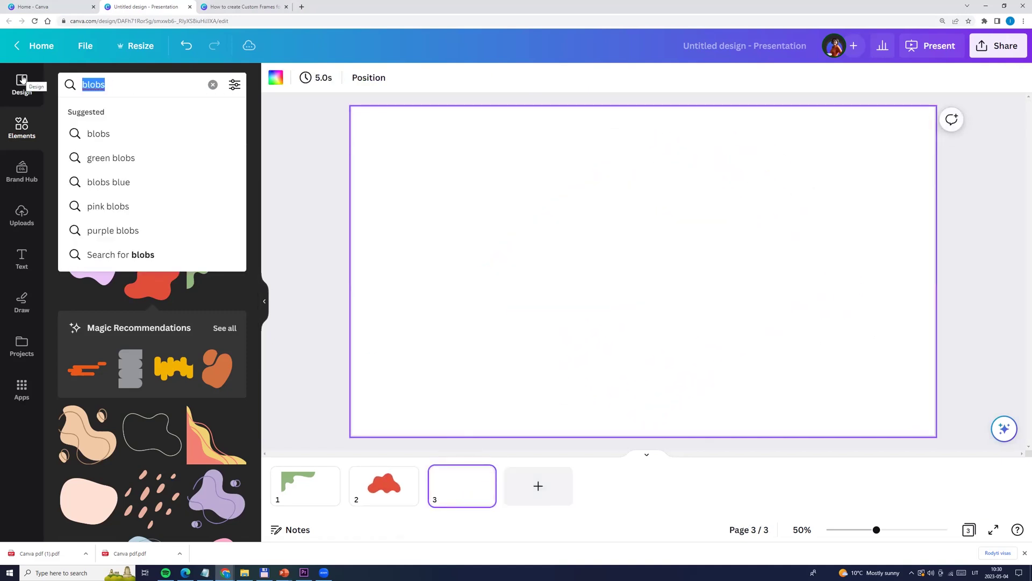
pyautogui.write('heart')
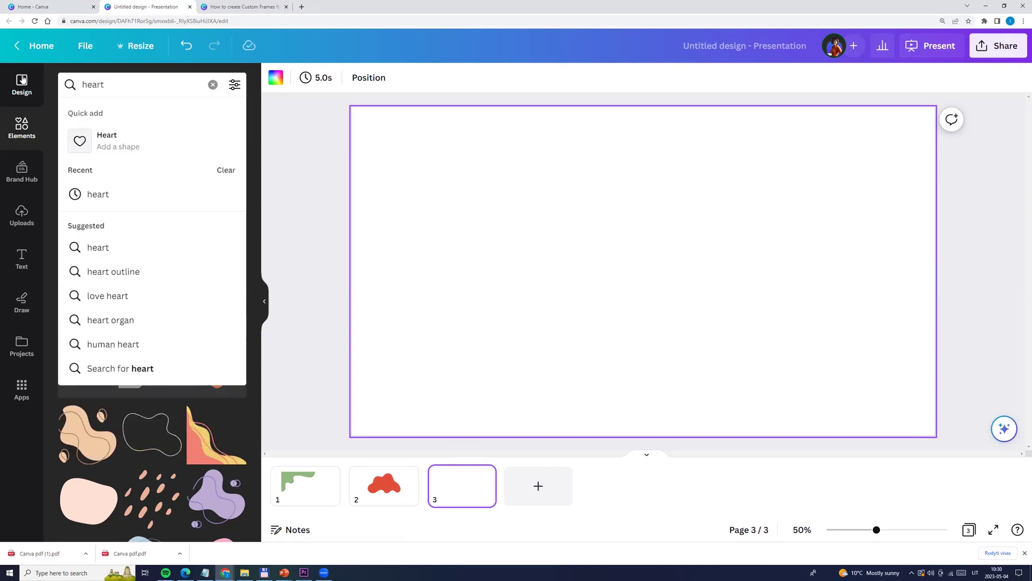
pyautogui.press('Return')
pyautogui.scroll(-1, 169, 365)
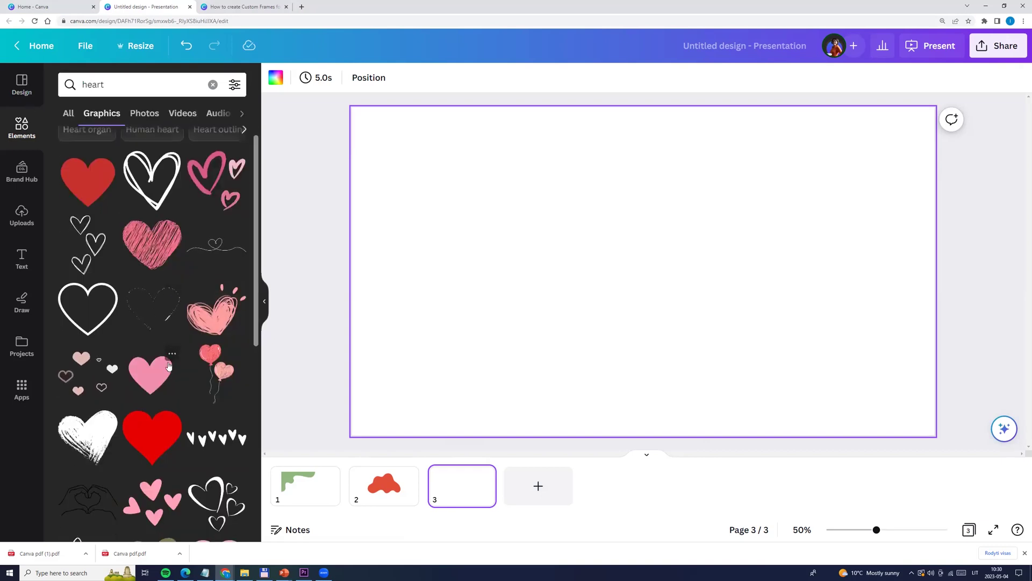
pyautogui.scroll(-2, 169, 365)
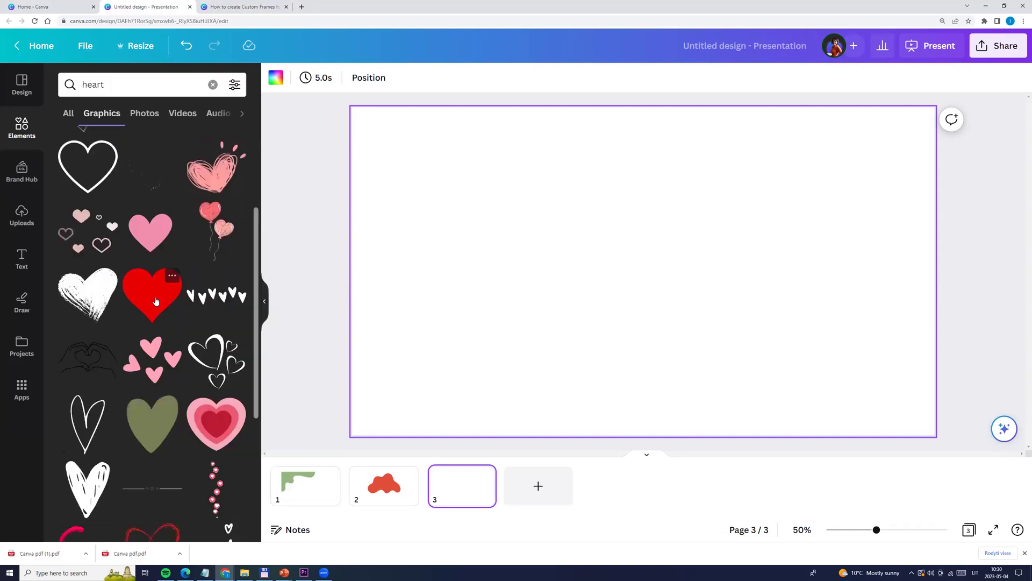
pyautogui.click(156, 301)
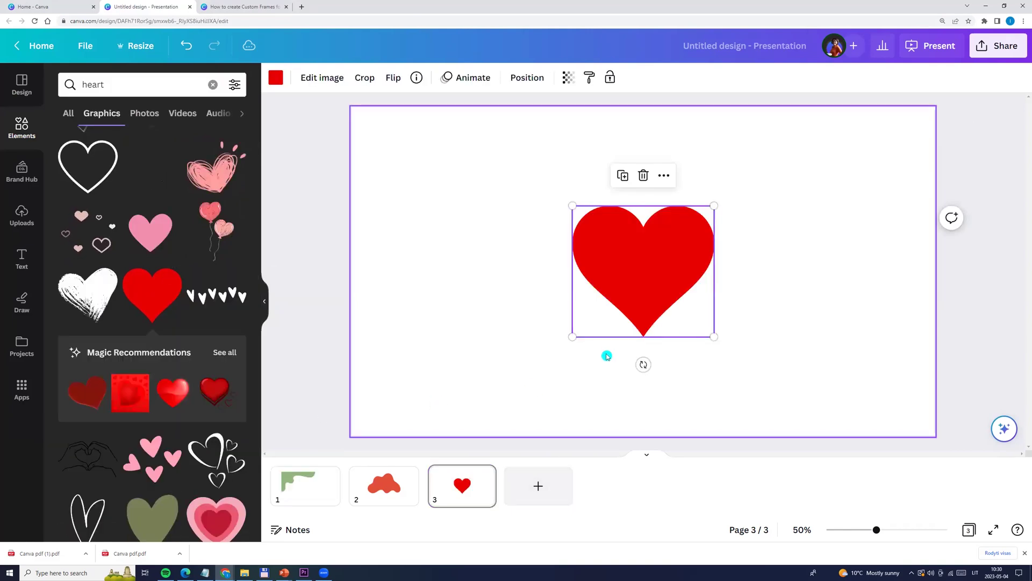
pyautogui.moveTo(566, 202); pyautogui.dragTo(514, 152)
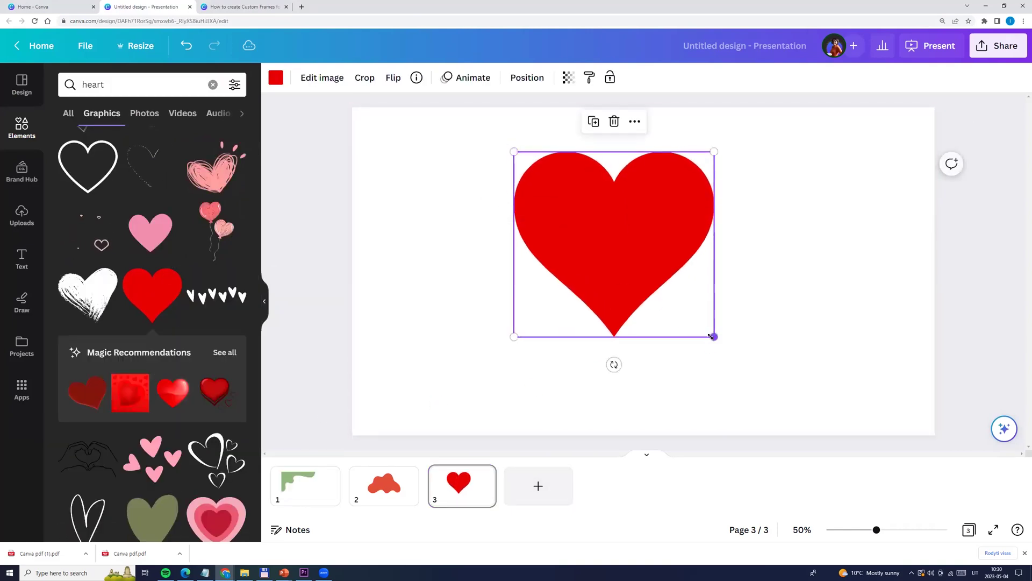
pyautogui.moveTo(715, 337); pyautogui.dragTo(738, 353)
pyautogui.moveTo(613, 261); pyautogui.dragTo(624, 298)
pyautogui.click(734, 51)
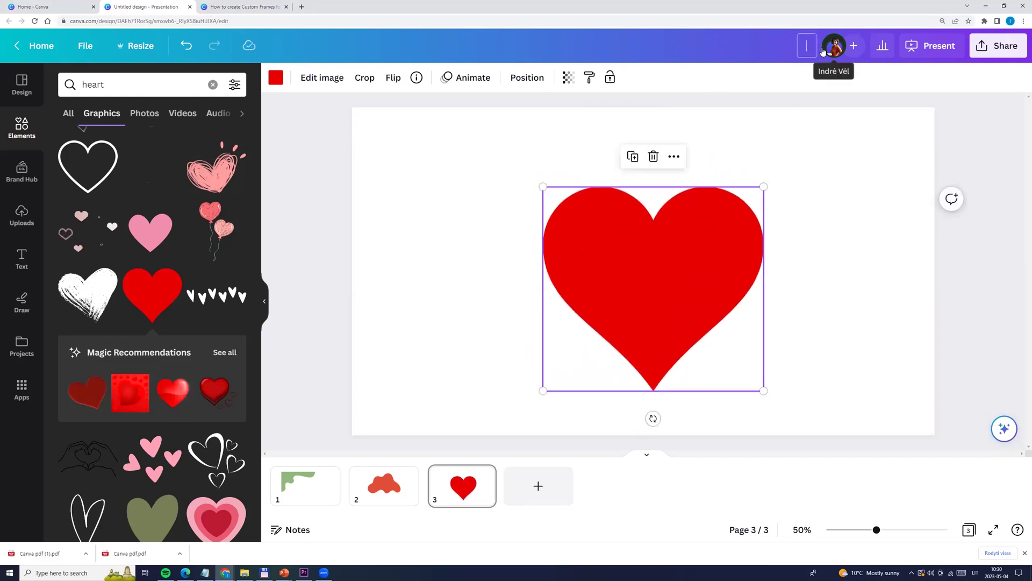
pyautogui.click(797, 45)
pyautogui.write('Canva f')
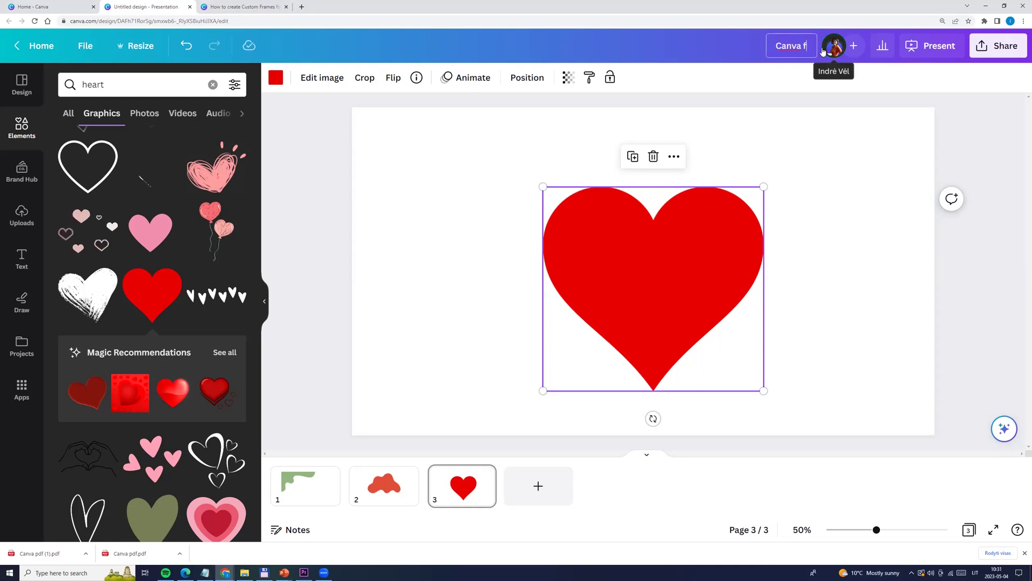
pyautogui.write('rames')
# - Title the design 'Canva frames'
pyautogui.click(729, 41)
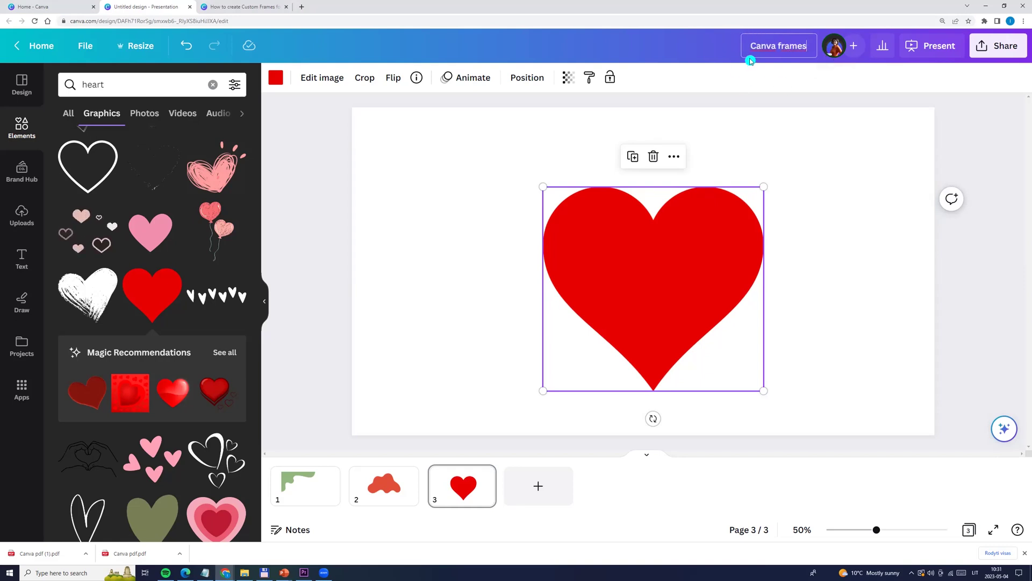
pyautogui.click(85, 46)
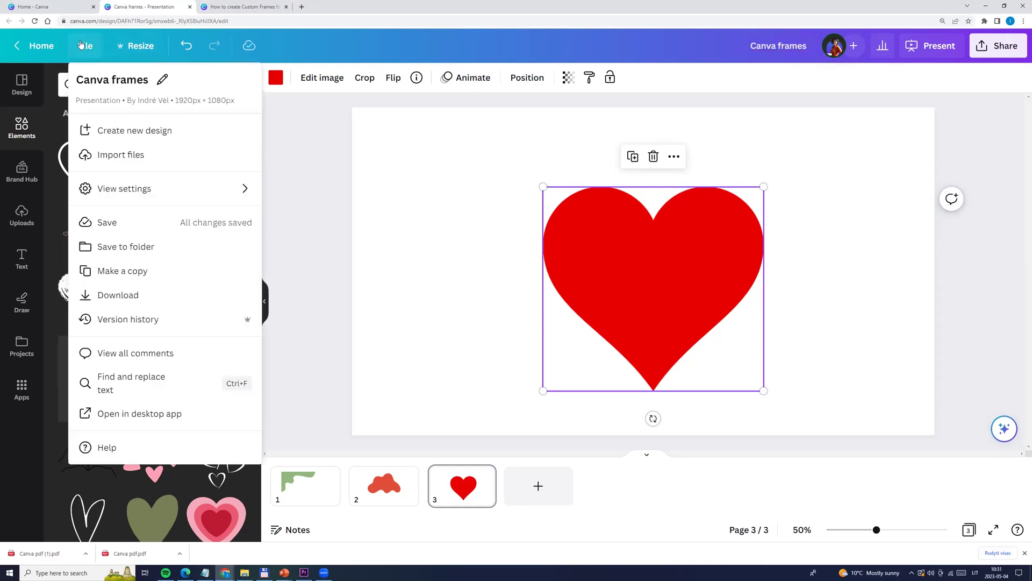
pyautogui.click(162, 79)
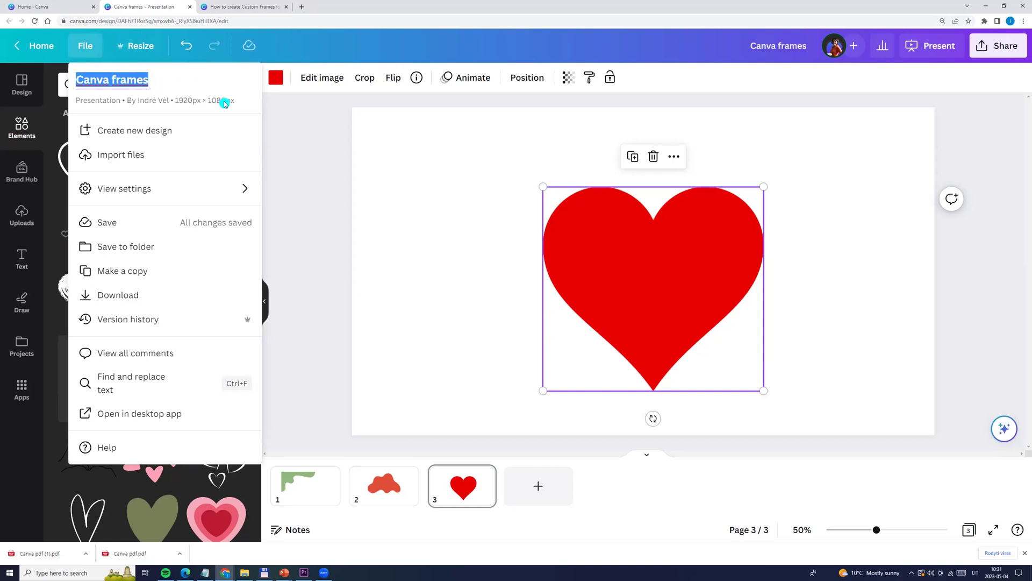
pyautogui.click(448, 164)
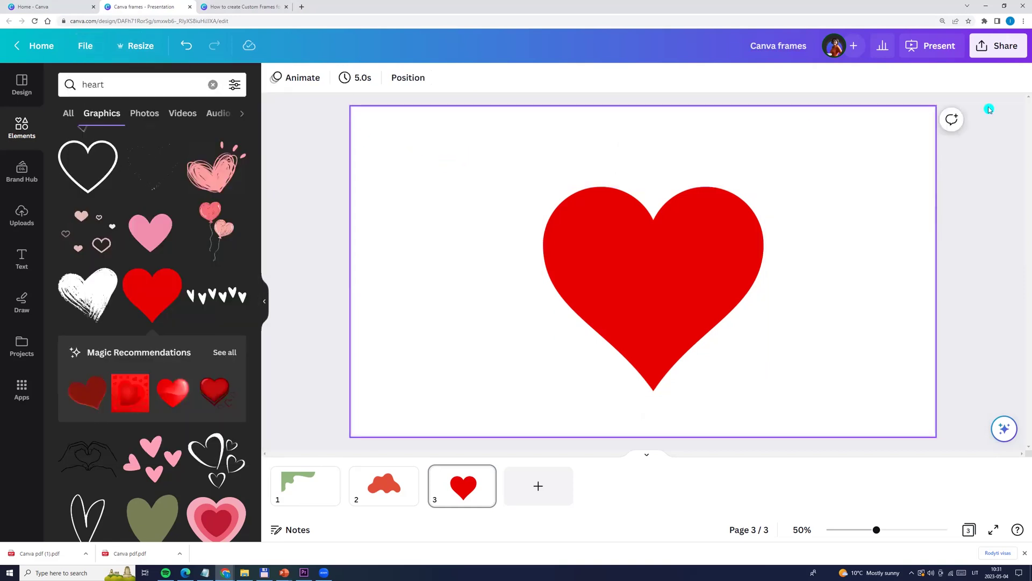
# - Download all three pages as a PDF Standard file
pyautogui.click(1008, 49)
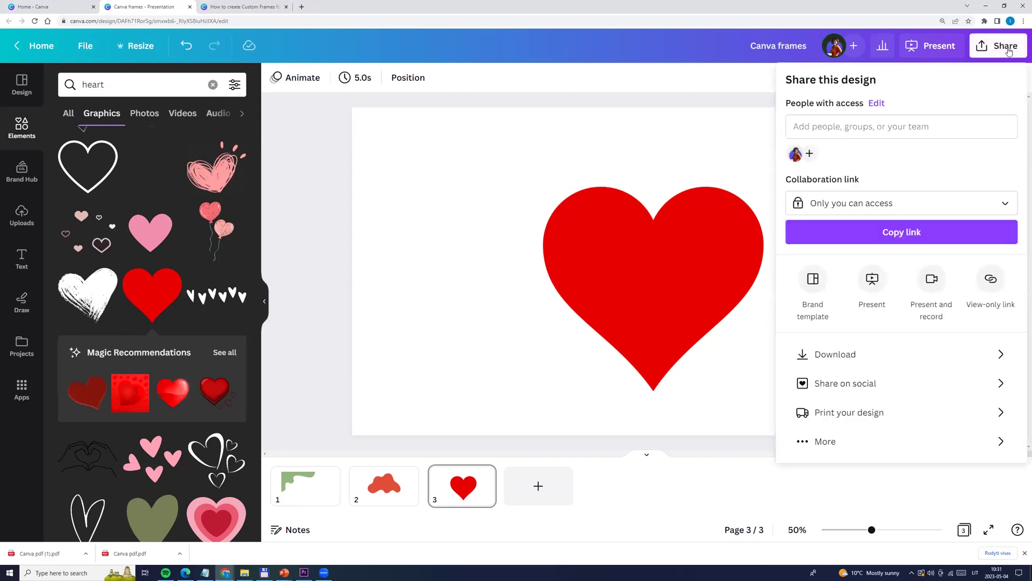
pyautogui.click(847, 363)
pyautogui.click(803, 131)
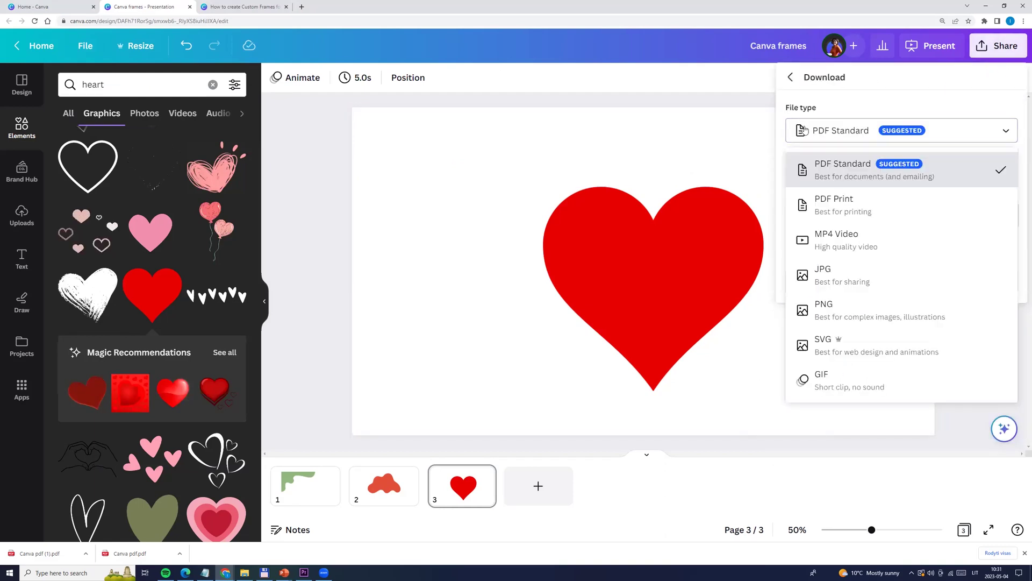
pyautogui.click(840, 168)
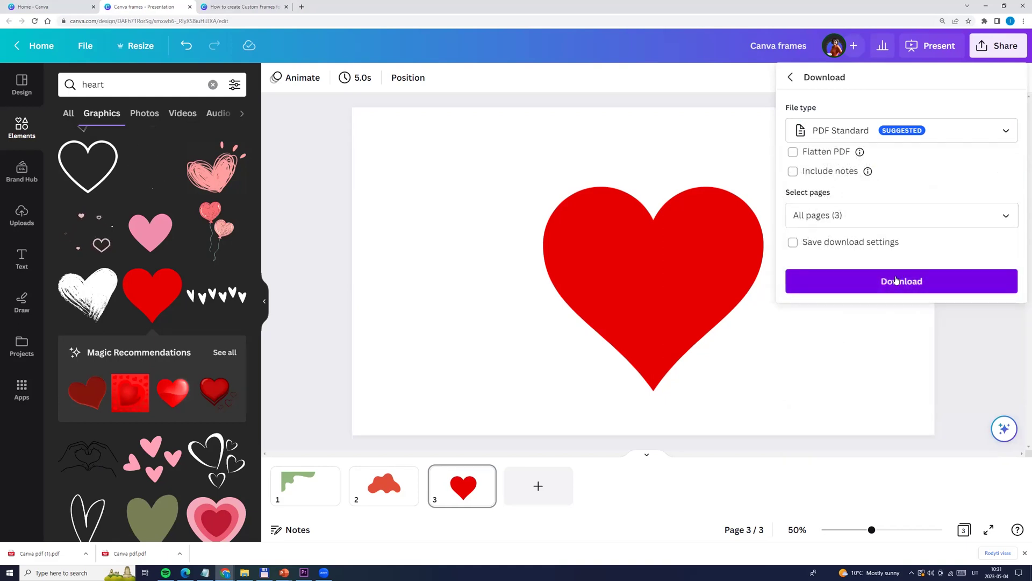
pyautogui.click(896, 280)
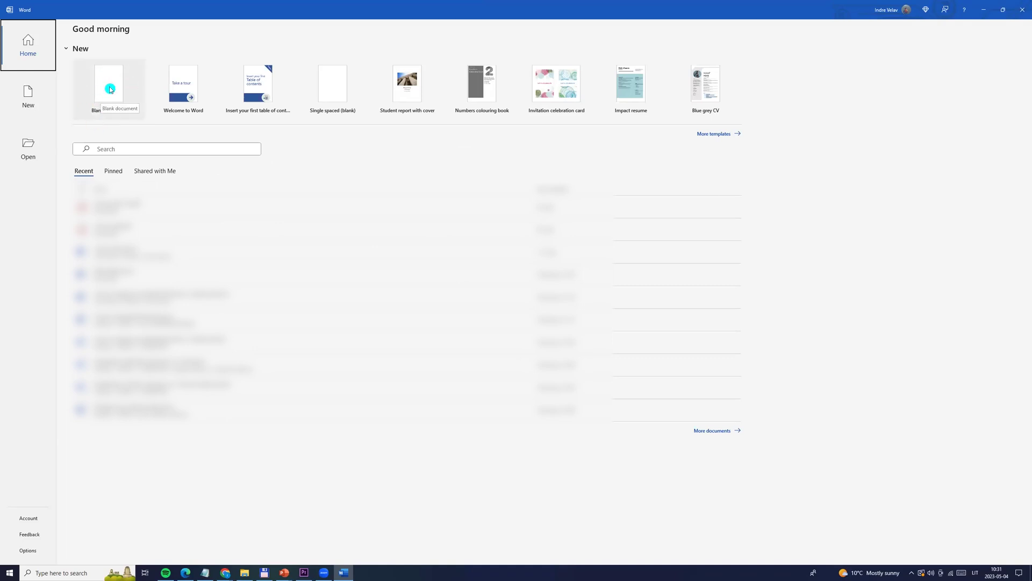
# - Open Canva frames.pdf from Downloads in Word, accepting the PDF conversion and enabling editing
pyautogui.click(110, 89)
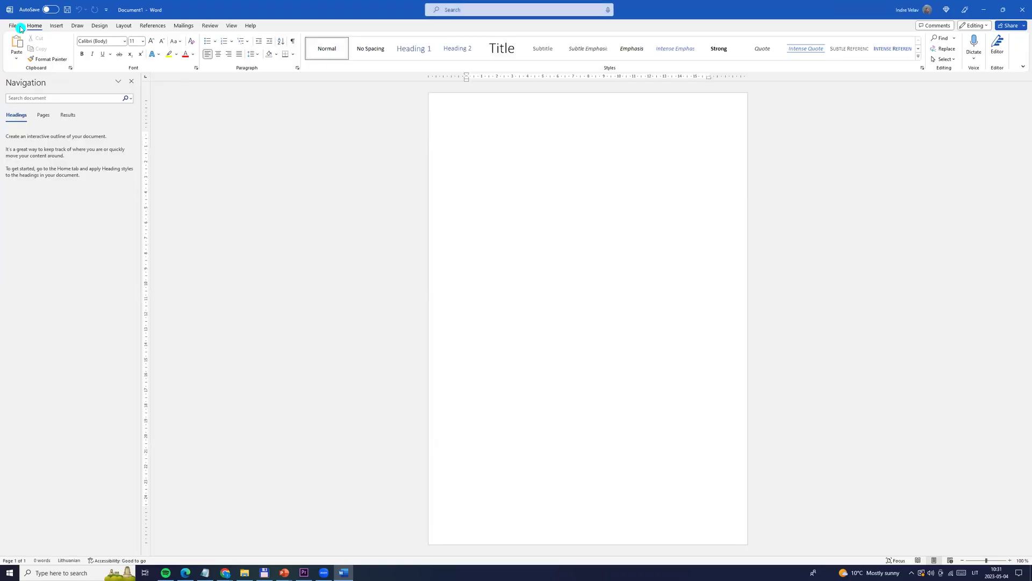
pyautogui.click(19, 28)
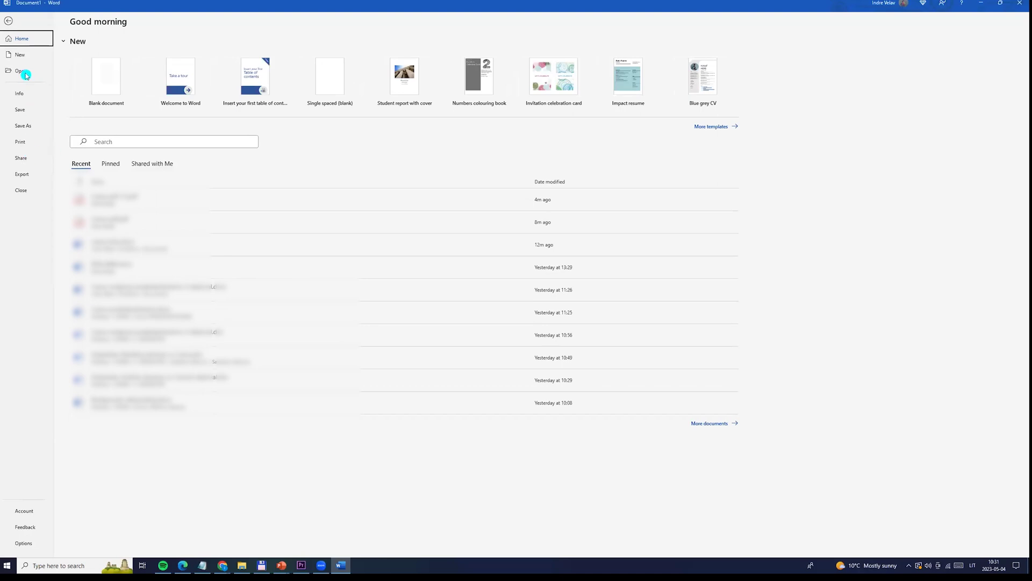
pyautogui.click(25, 74)
pyautogui.click(96, 183)
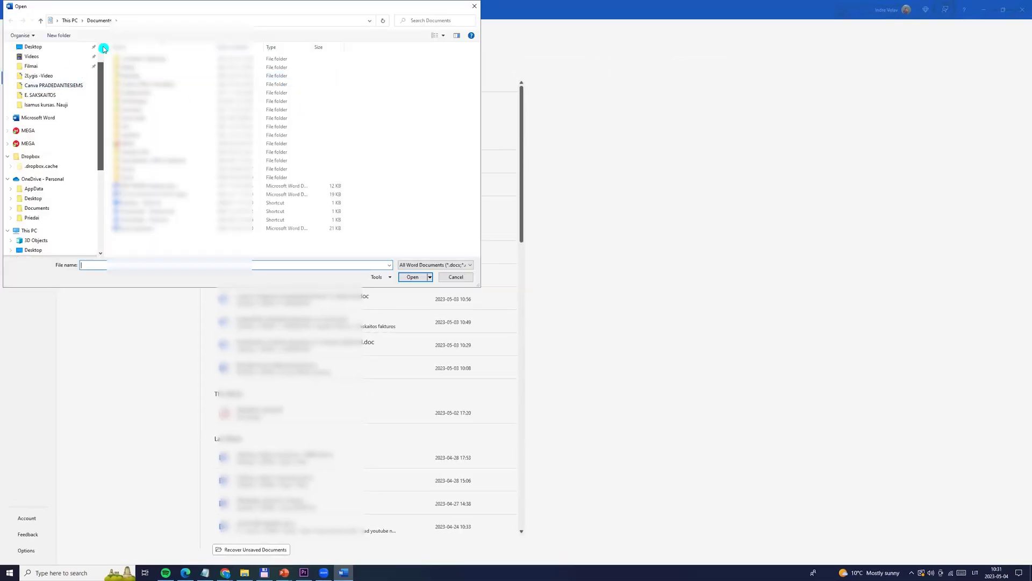
pyautogui.scroll(2, 57, 89)
pyautogui.click(36, 62)
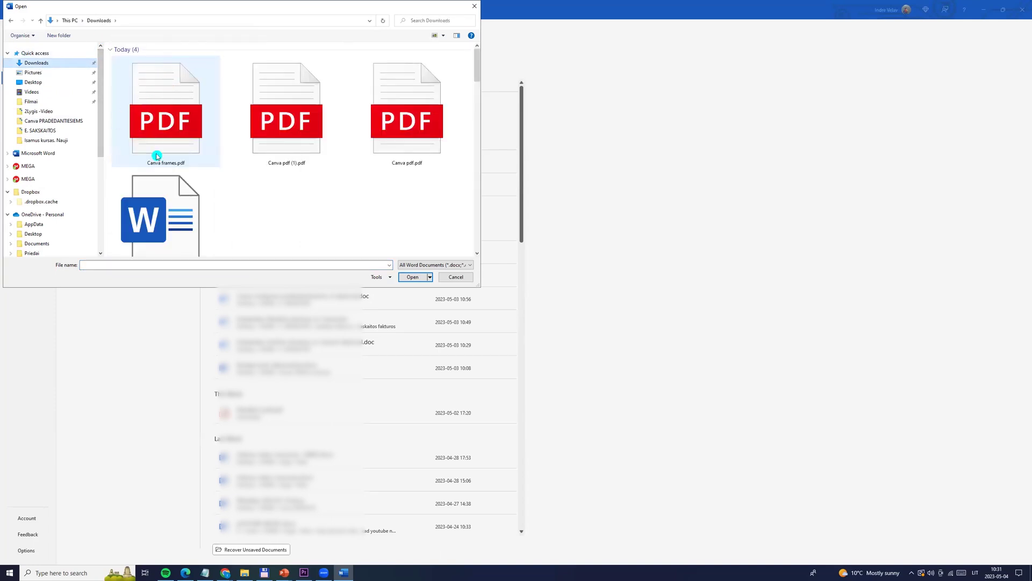
pyautogui.click(192, 131)
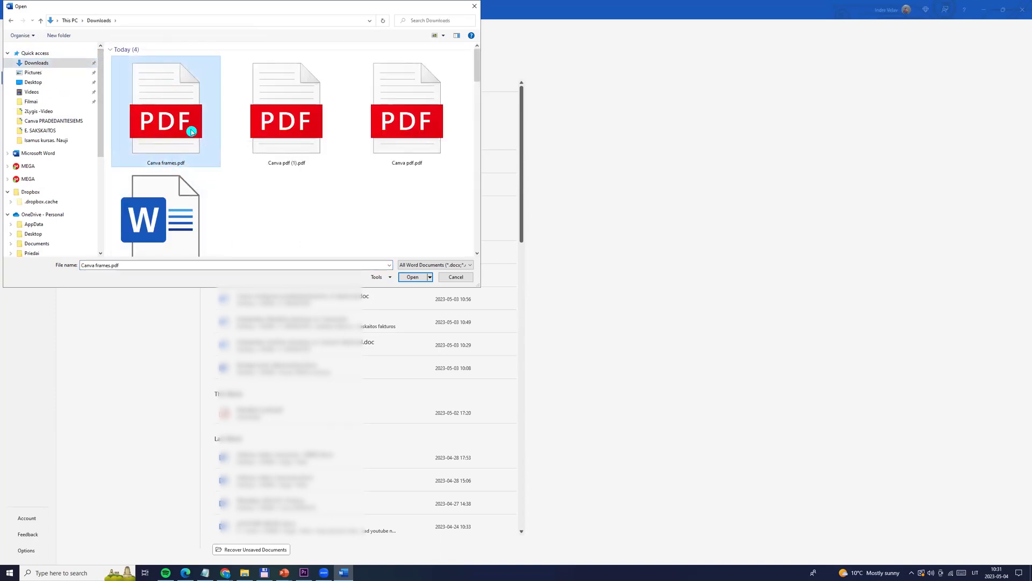
pyautogui.click(404, 275)
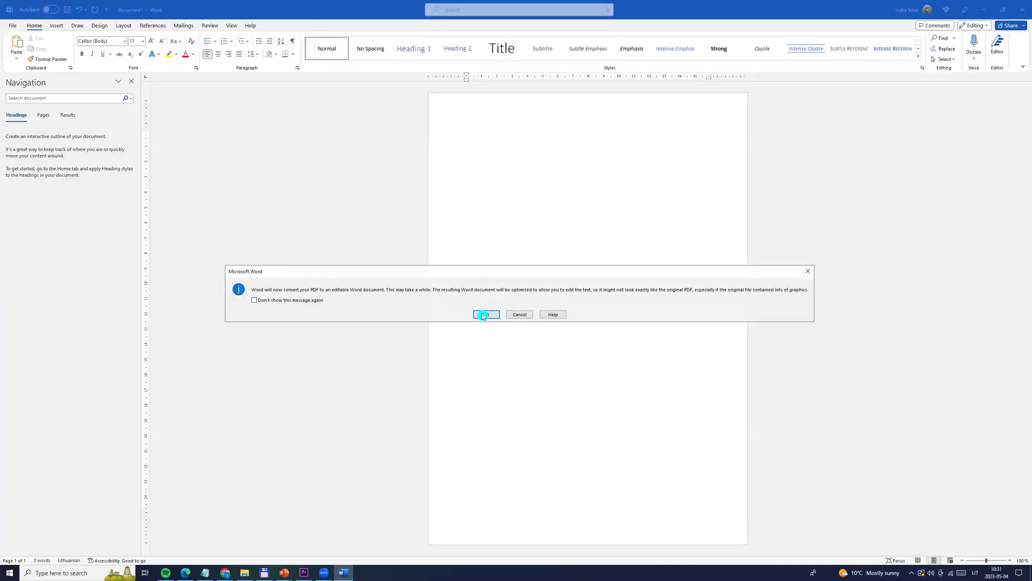
pyautogui.click(483, 315)
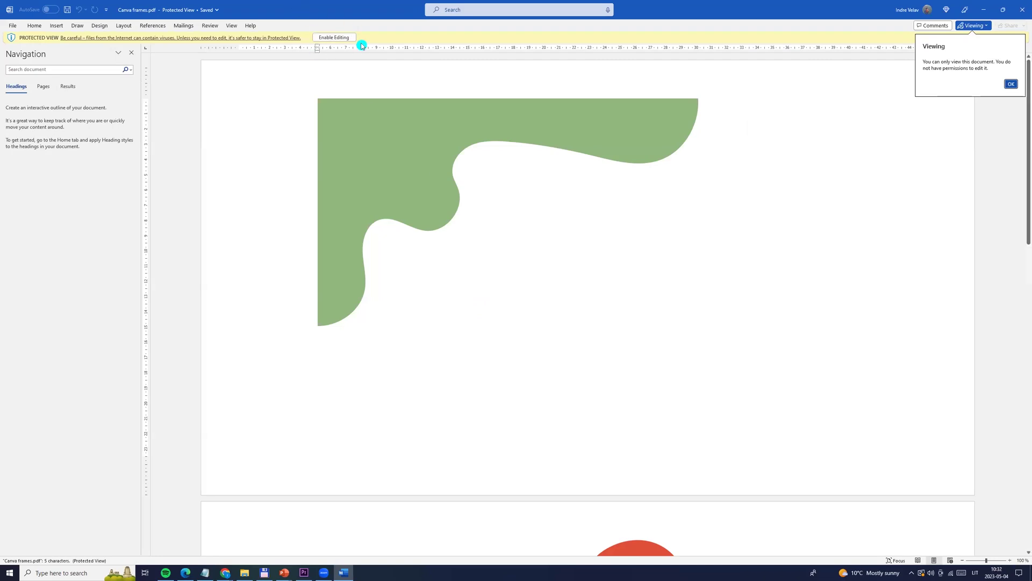
pyautogui.click(339, 37)
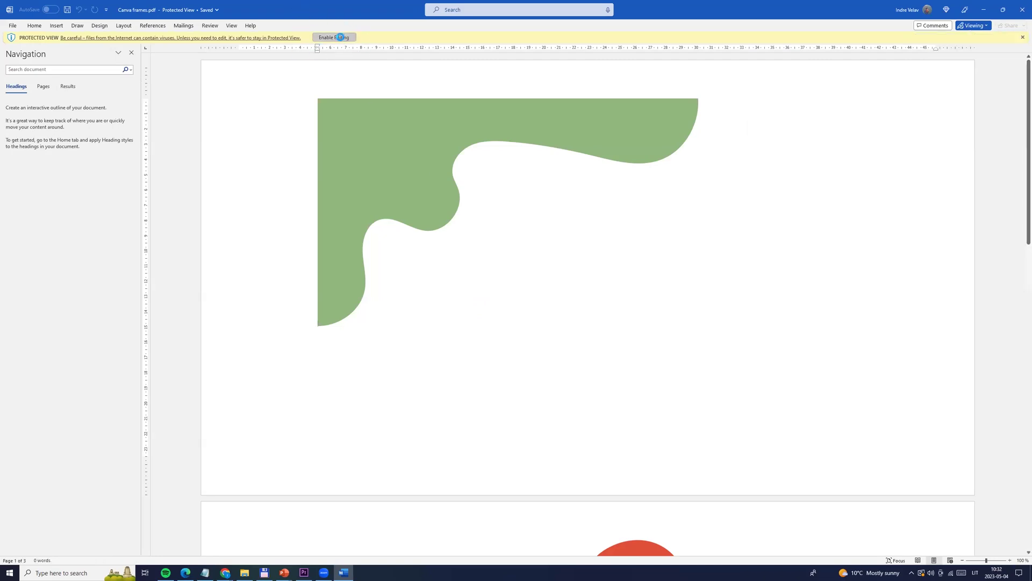
# - Fill the green wavy shape with a teal-and-pink stock photo using Shape Fill > Picture
pyautogui.click(485, 314)
pyautogui.click(382, 192)
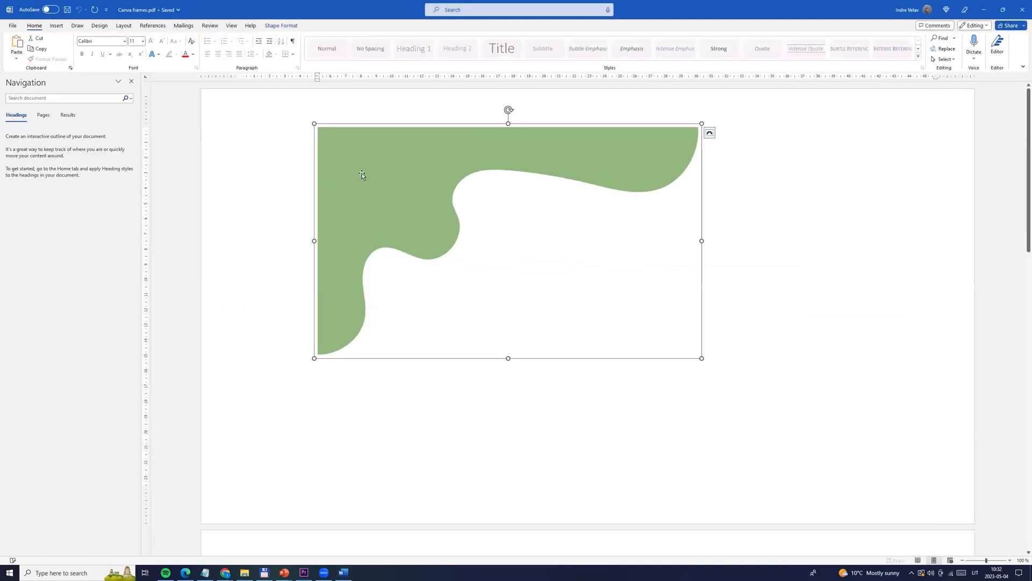
pyautogui.click(511, 184)
pyautogui.click(387, 161)
pyautogui.doubleClick(383, 188)
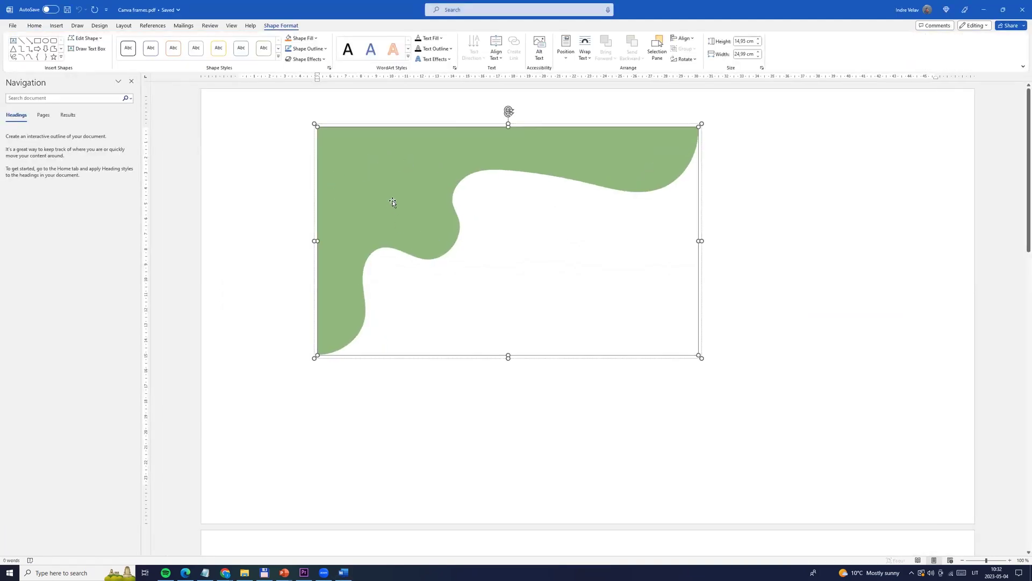
pyautogui.click(321, 44)
pyautogui.click(305, 150)
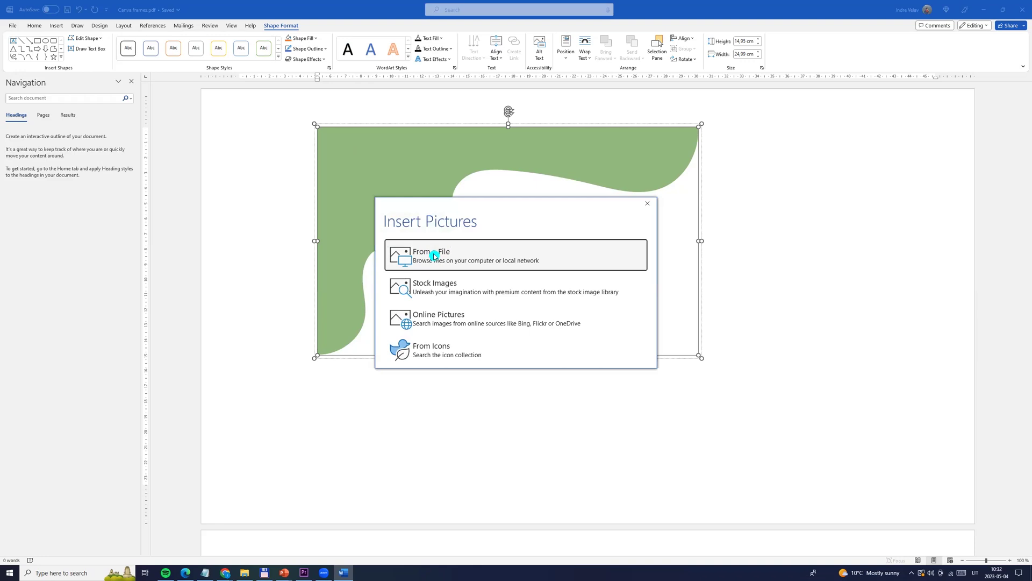
pyautogui.click(439, 285)
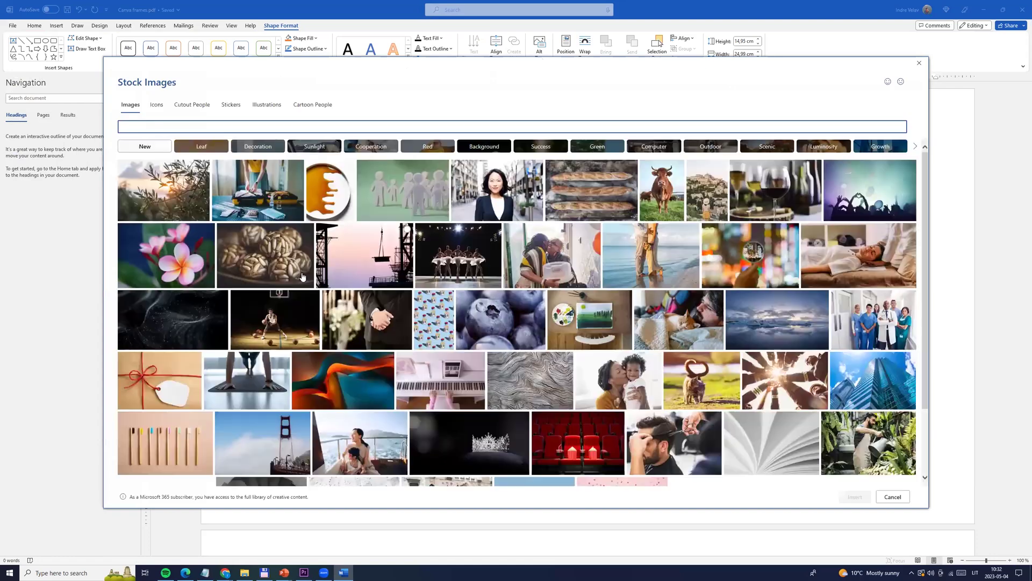
pyautogui.scroll(-5, 288, 325)
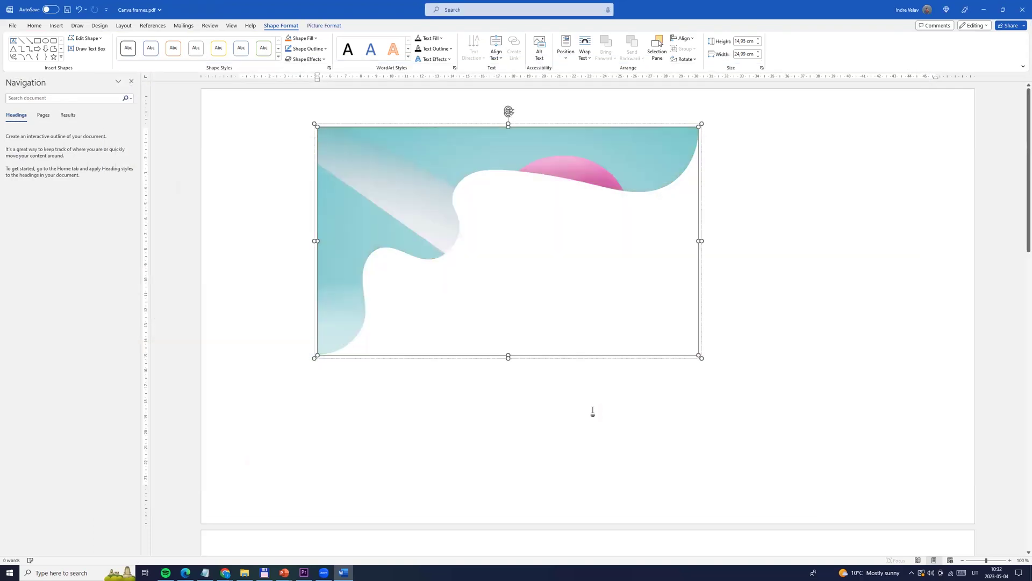
pyautogui.scroll(-2, 564, 407)
pyautogui.scroll(-3, 540, 379)
pyautogui.scroll(-1, 522, 353)
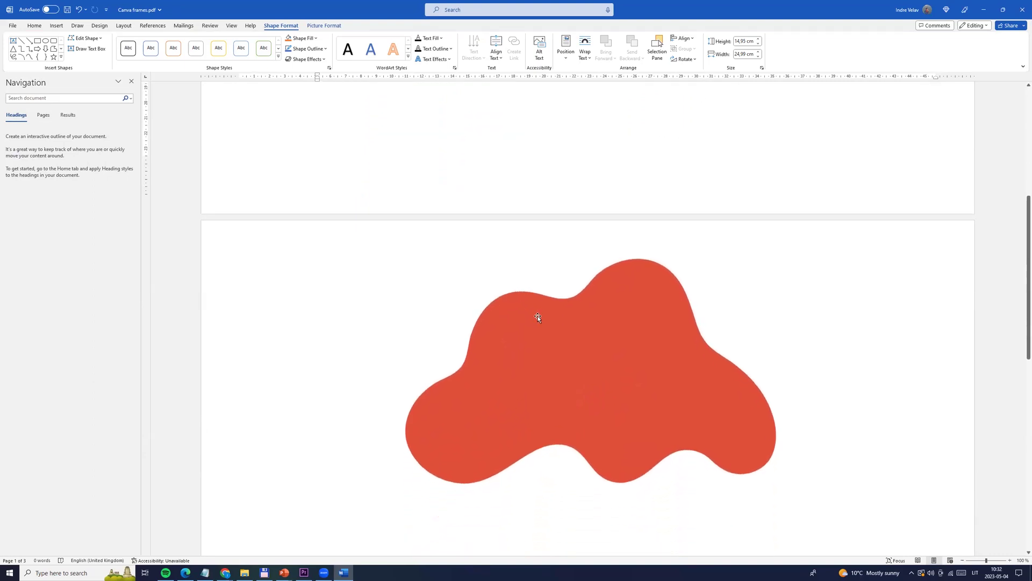
pyautogui.scroll(-1, 538, 315)
# - Replace the page-two orange blob's solid fill with a stock sea picture
pyautogui.click(595, 270)
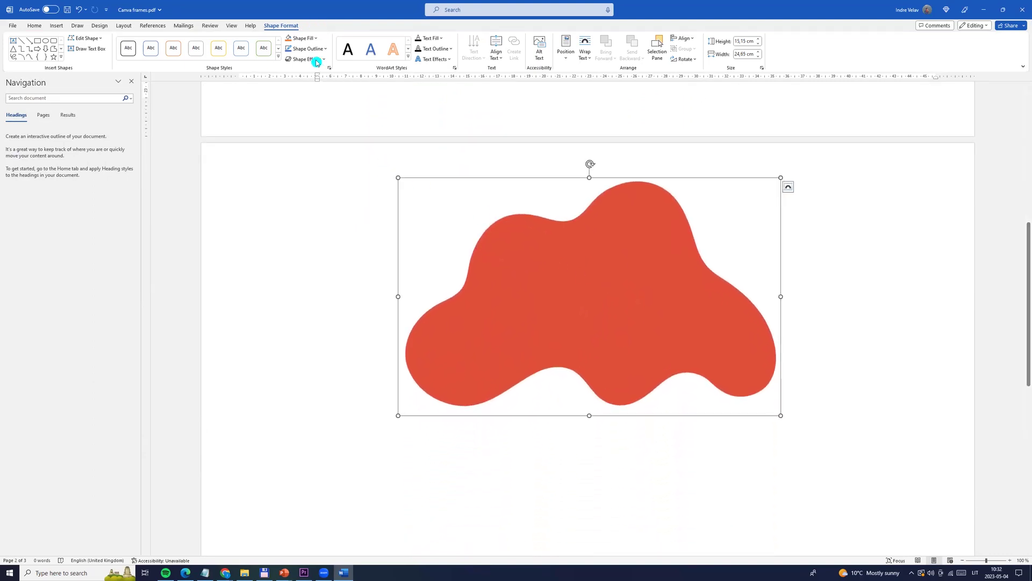
pyautogui.click(308, 39)
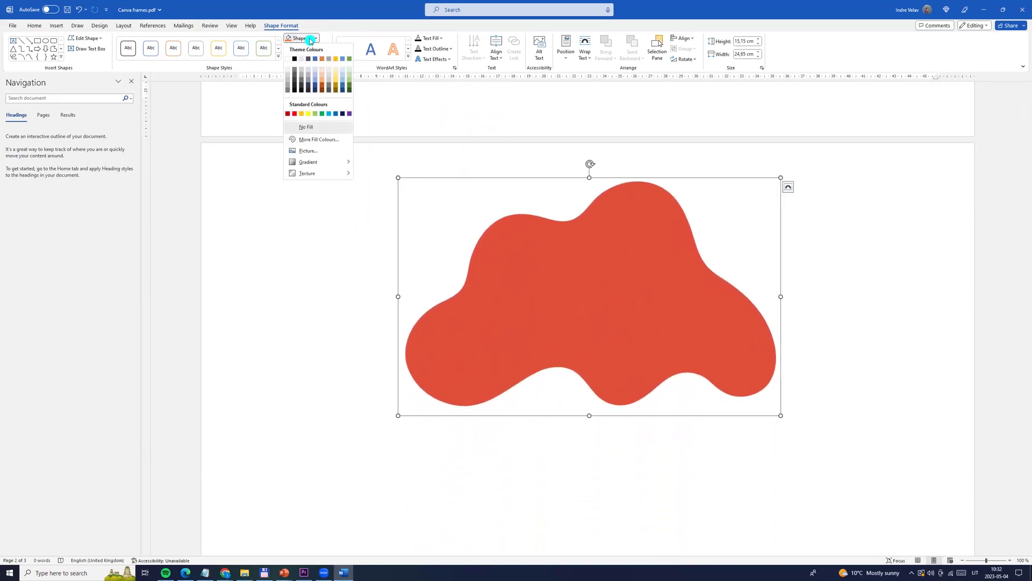
pyautogui.click(310, 151)
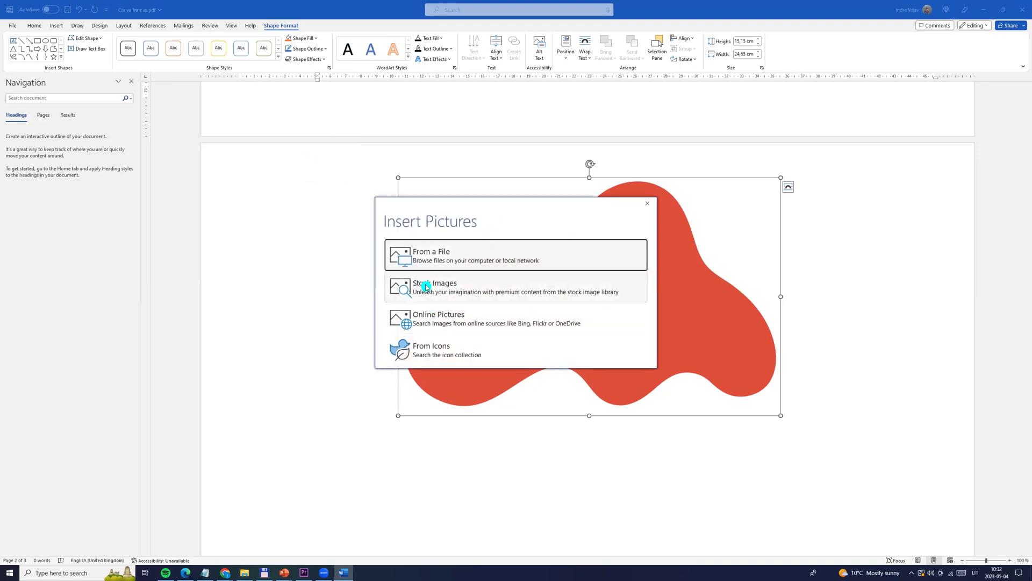
pyautogui.click(421, 288)
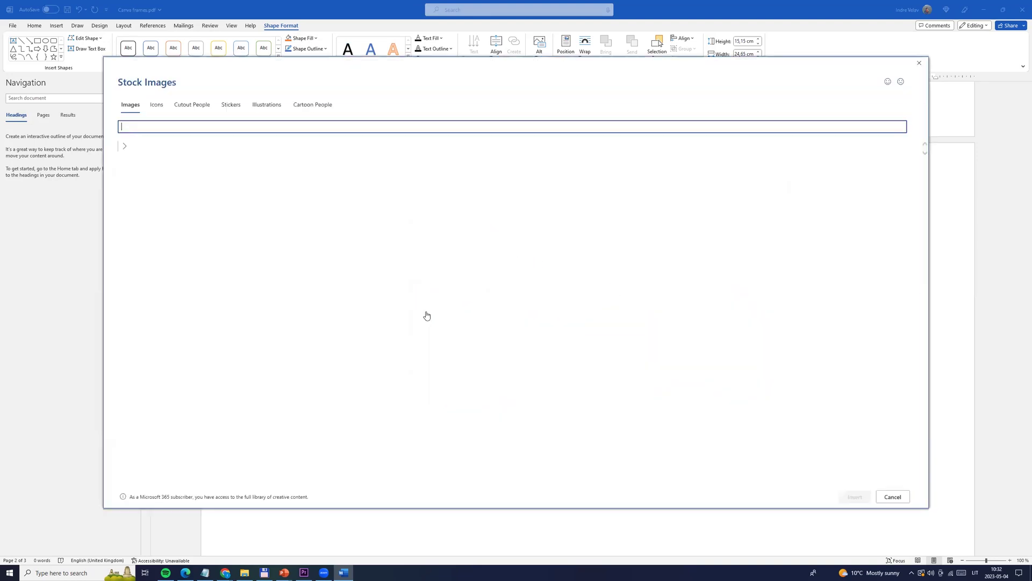
pyautogui.scroll(-5, 314, 323)
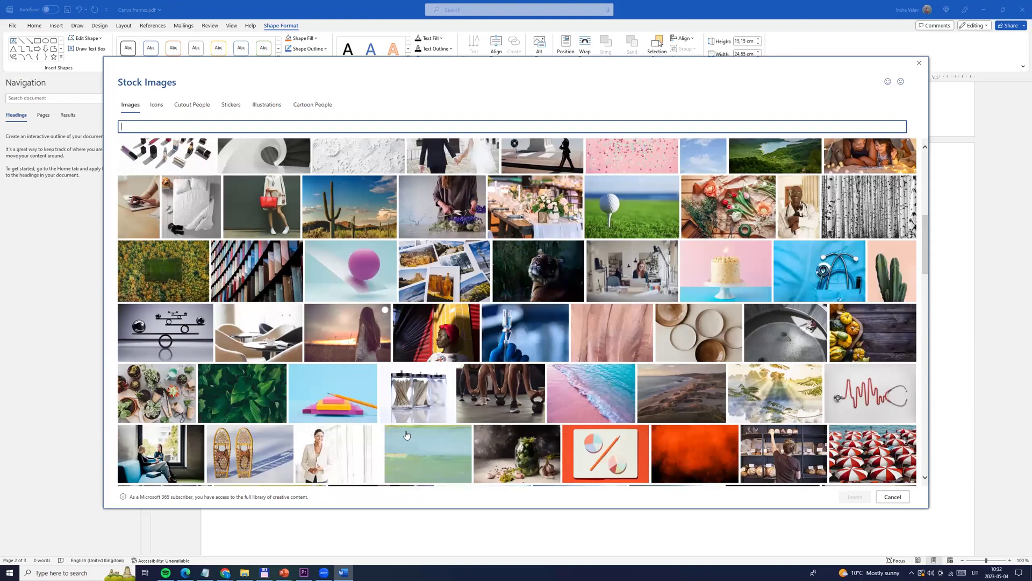
pyautogui.scroll(-3, 407, 436)
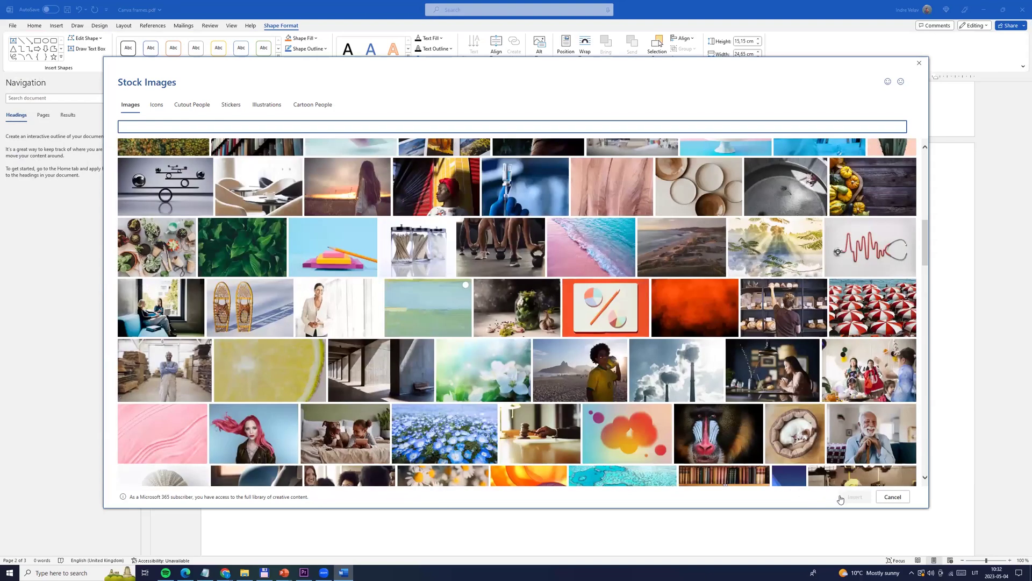
pyautogui.scroll(-1, 685, 425)
pyautogui.press('Return')
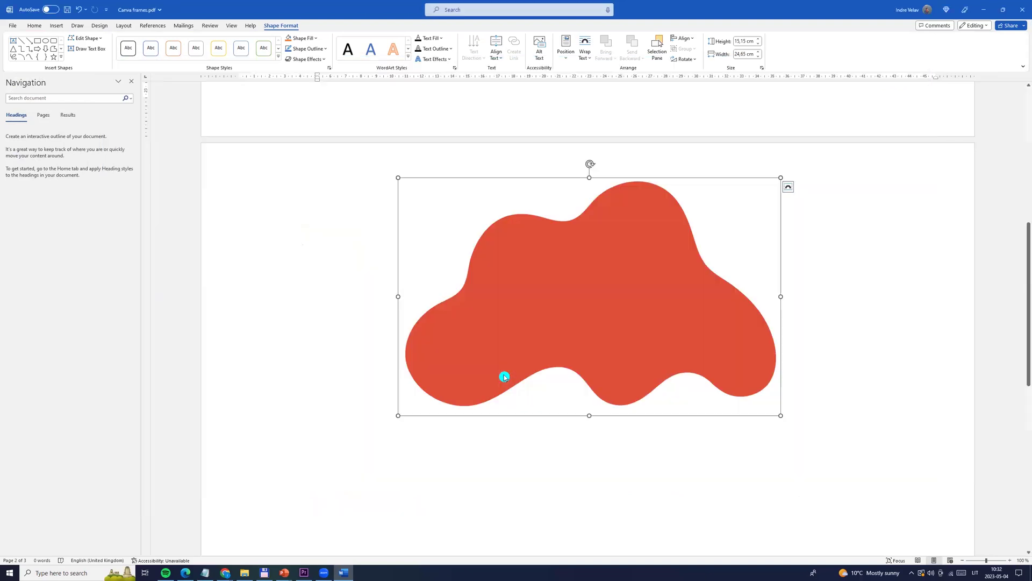
pyautogui.scroll(-3, 479, 350)
pyautogui.scroll(-3, 477, 346)
pyautogui.scroll(-3, 477, 346)
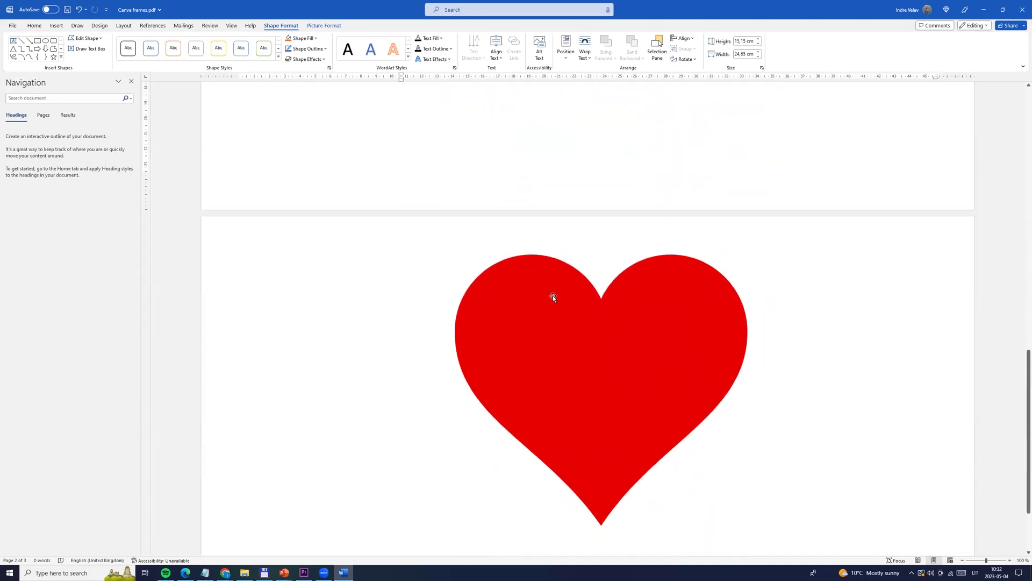
# - Fill the page-three red heart with a stock photo of a blue glass skyscraper
pyautogui.click(571, 313)
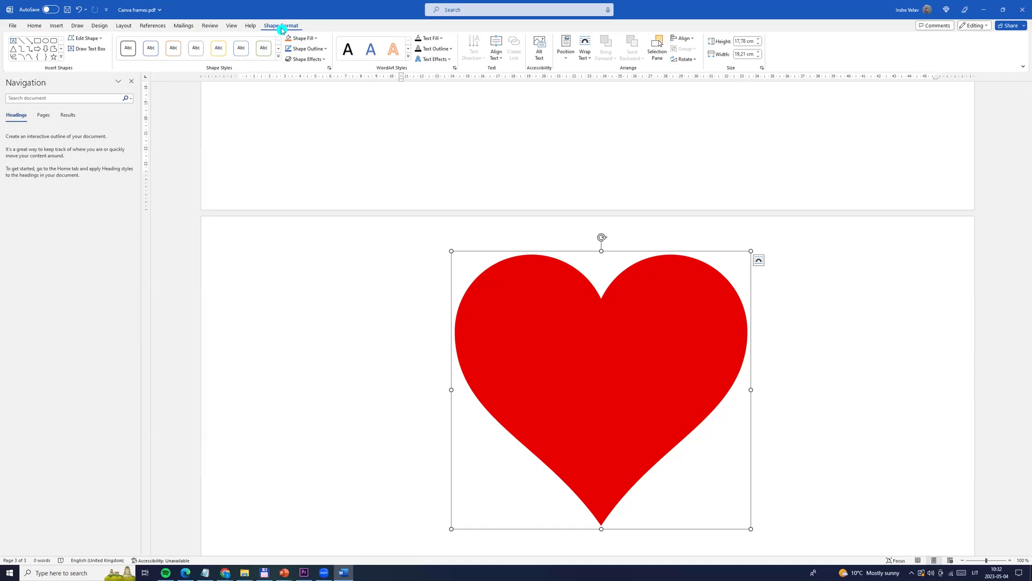
pyautogui.click(298, 39)
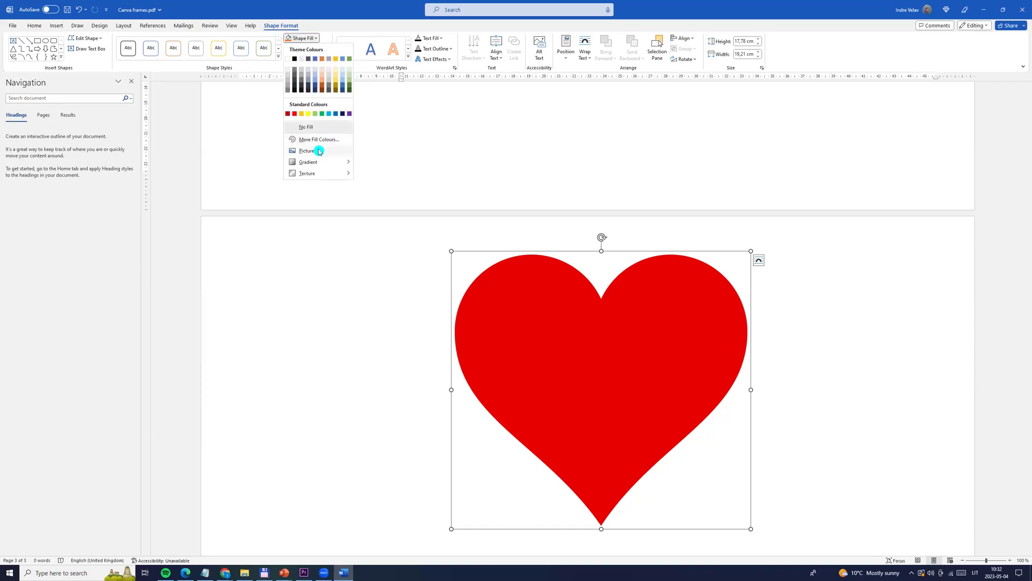
pyautogui.click(320, 152)
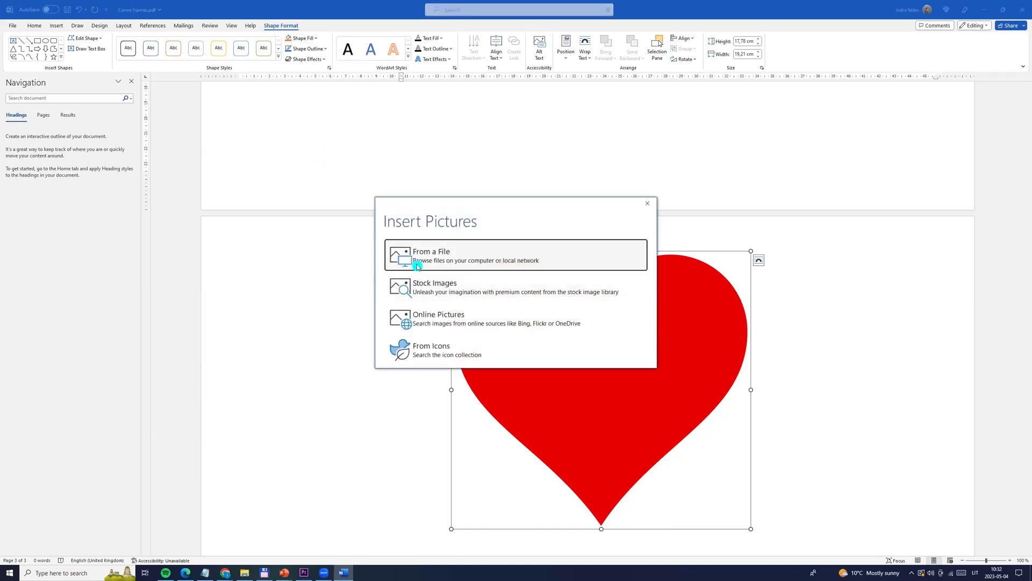
pyautogui.click(425, 291)
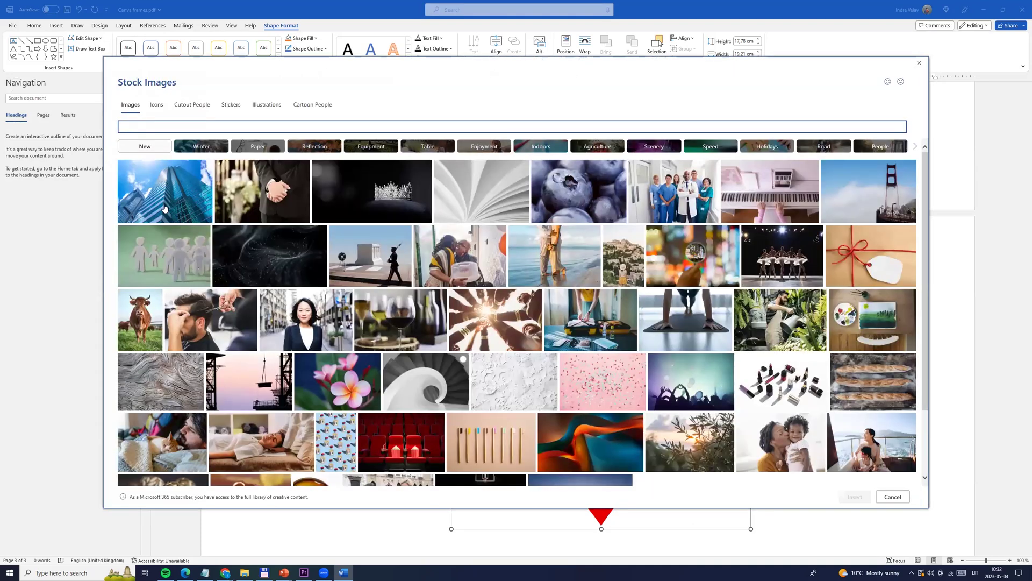
pyautogui.click(855, 496)
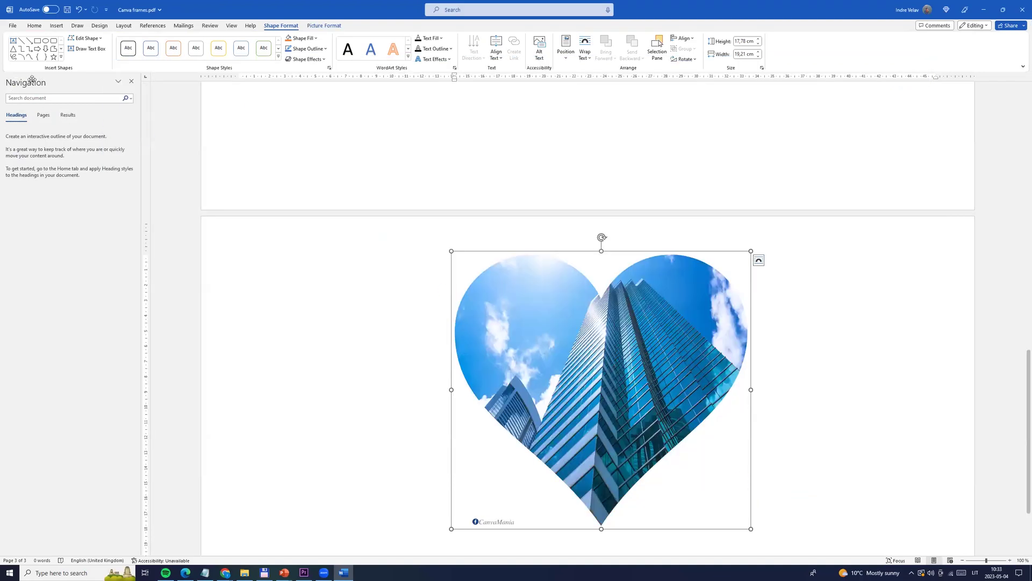
# - Begin saving the Word document in a new format, then return to Canva in Chrome
pyautogui.click(13, 25)
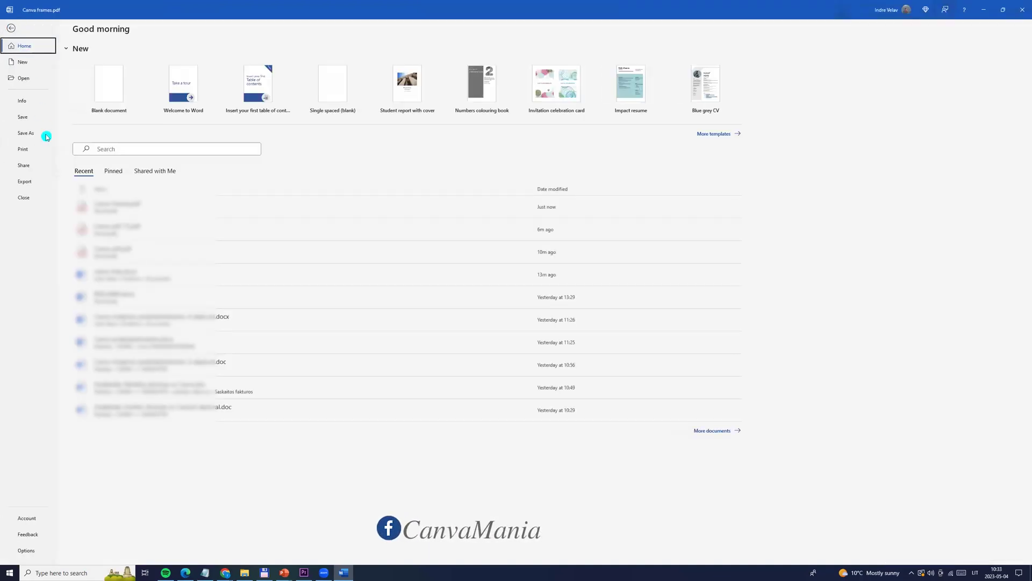
pyautogui.click(28, 133)
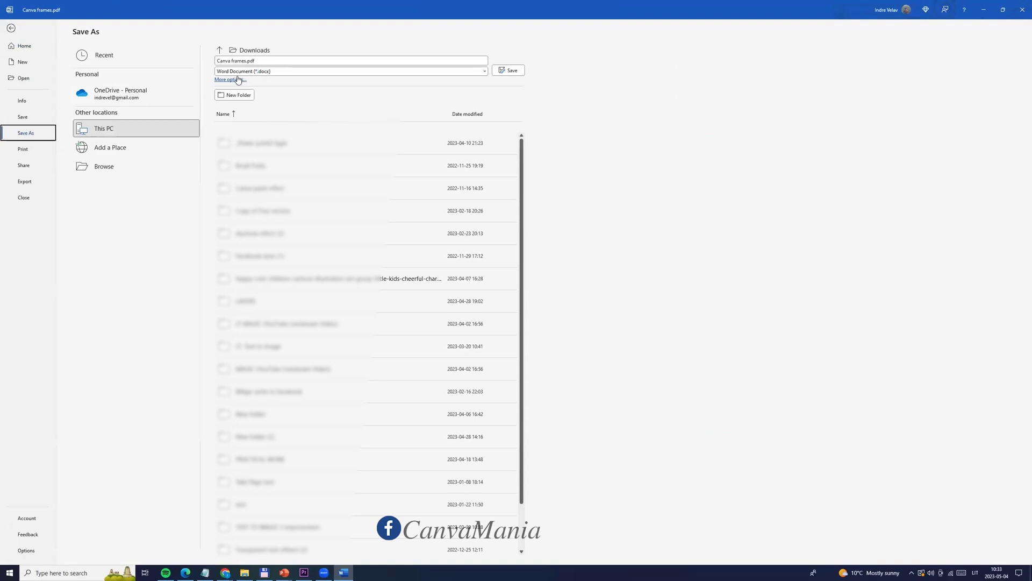
pyautogui.click(238, 79)
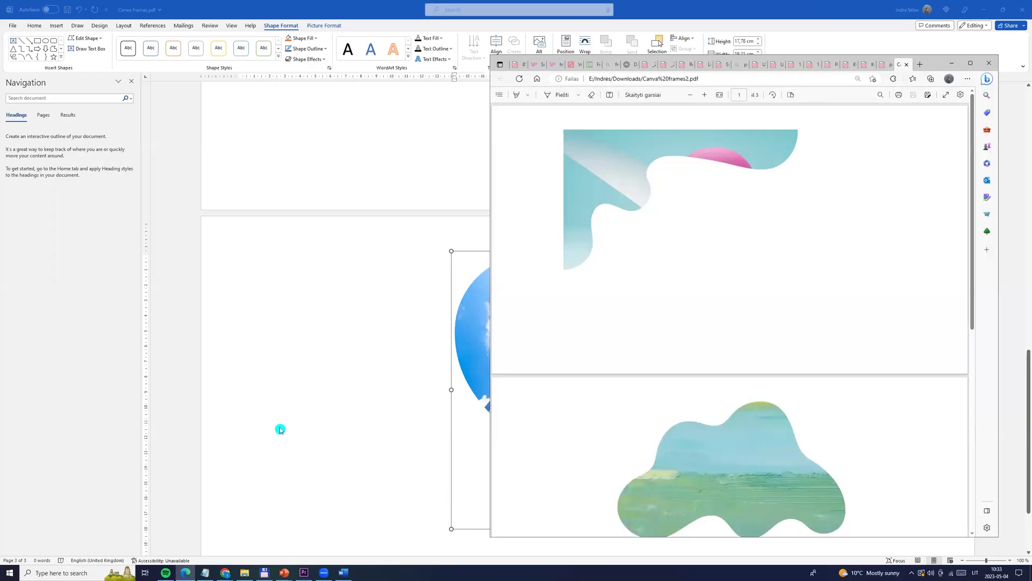
pyautogui.click(200, 543)
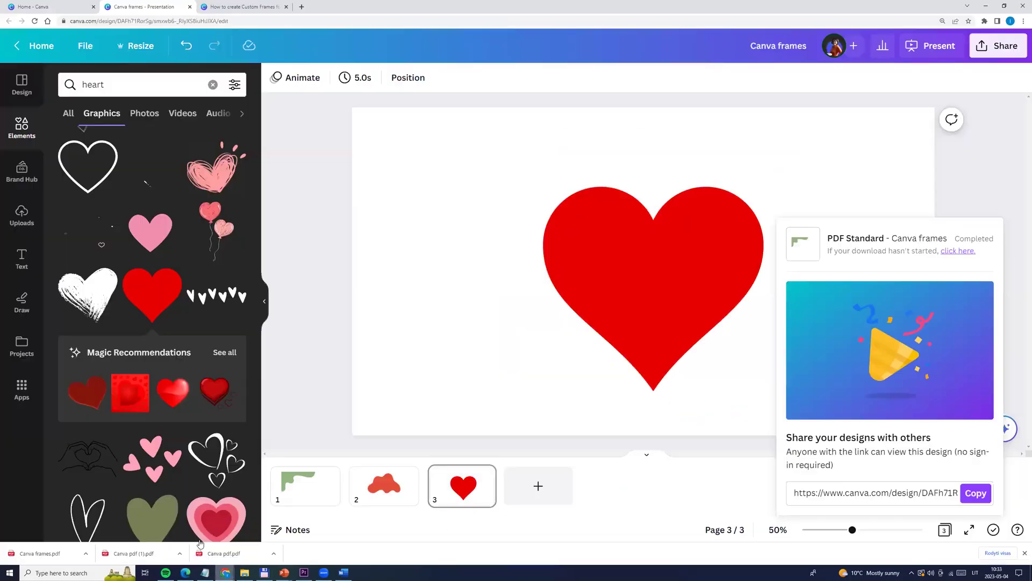
# - Upload Canva frames2.pdf from the Downloads folder via Canva's home page
pyautogui.click(40, 7)
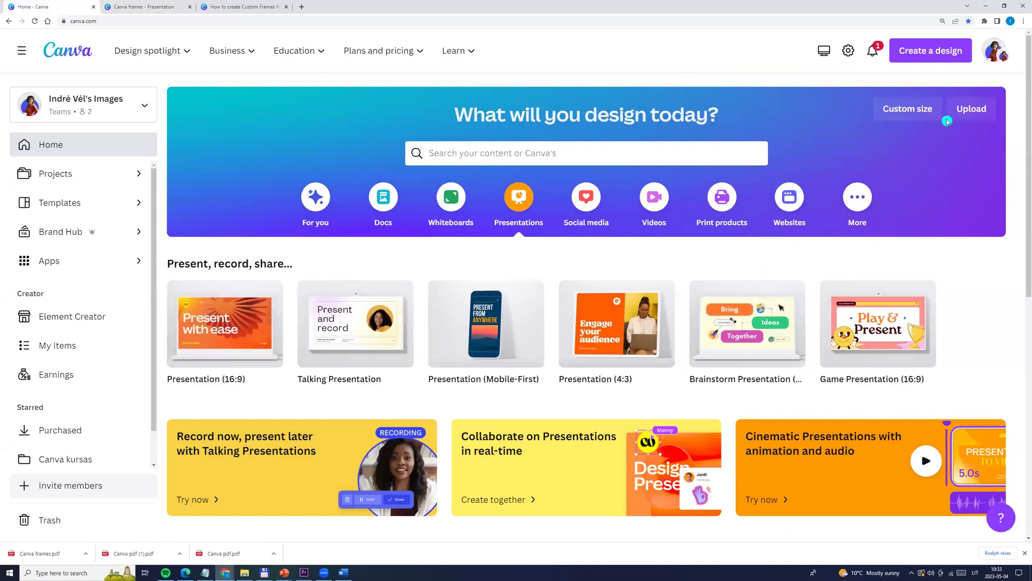
pyautogui.click(972, 109)
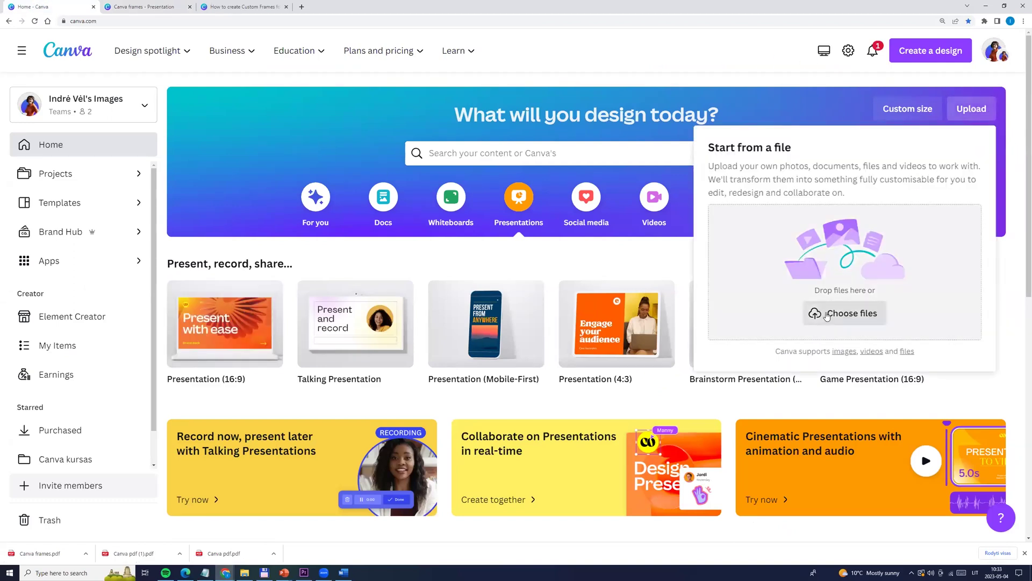
pyautogui.click(732, 251)
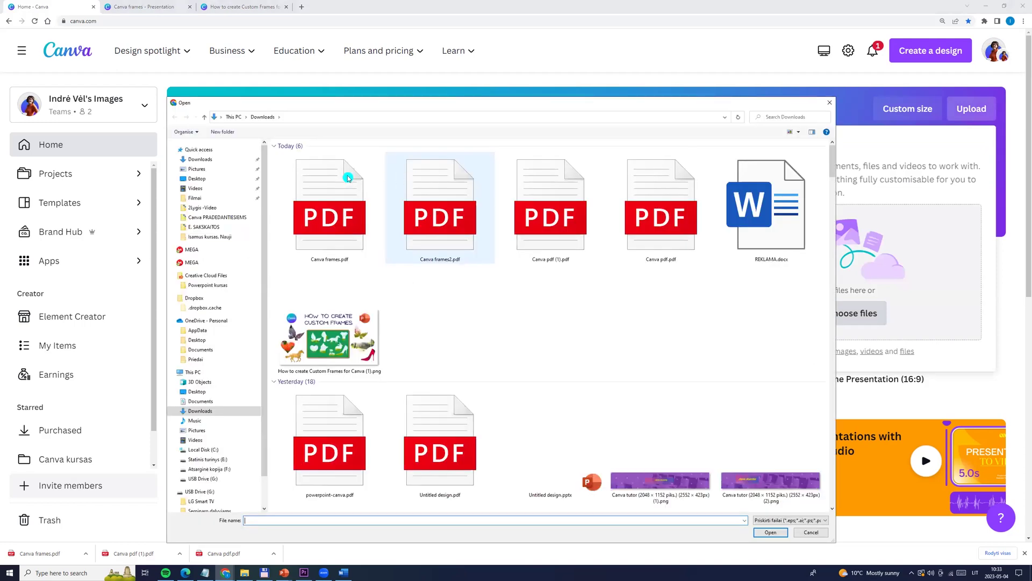
pyautogui.click(442, 226)
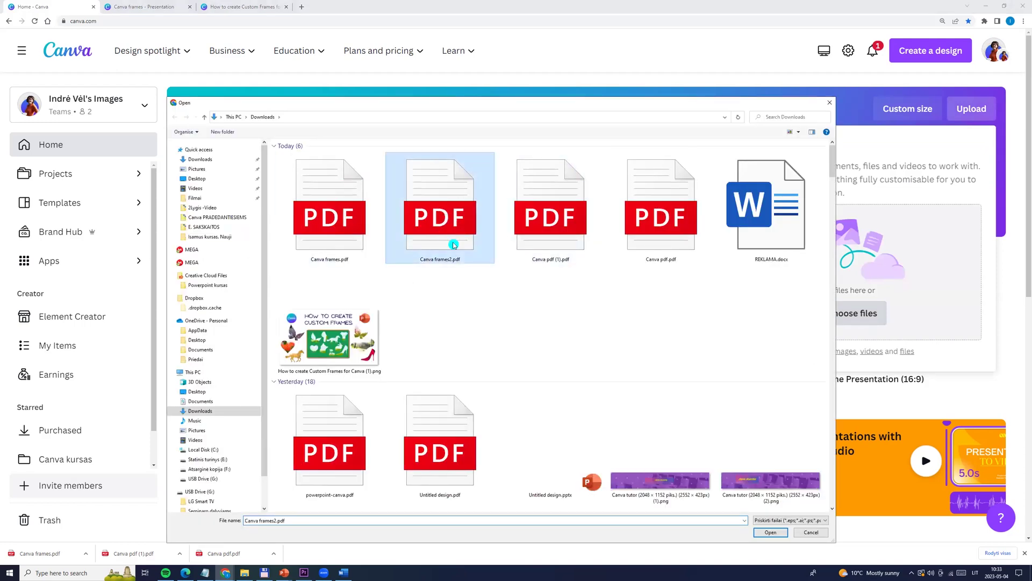
pyautogui.click(758, 530)
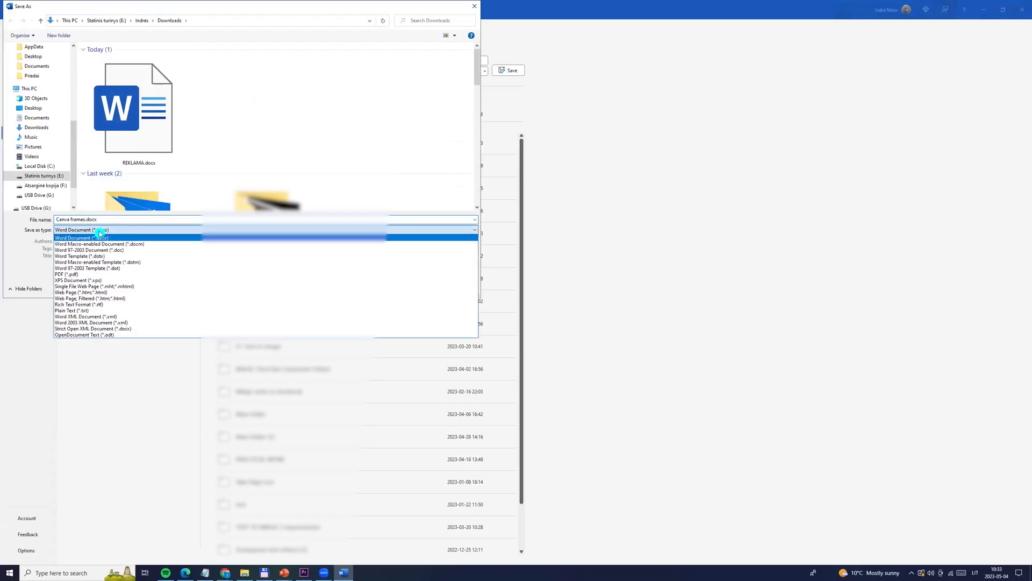
# - Save the document to Downloads as PDF (*.pdf), keeping the name Canva frames.pdf
pyautogui.click(95, 273)
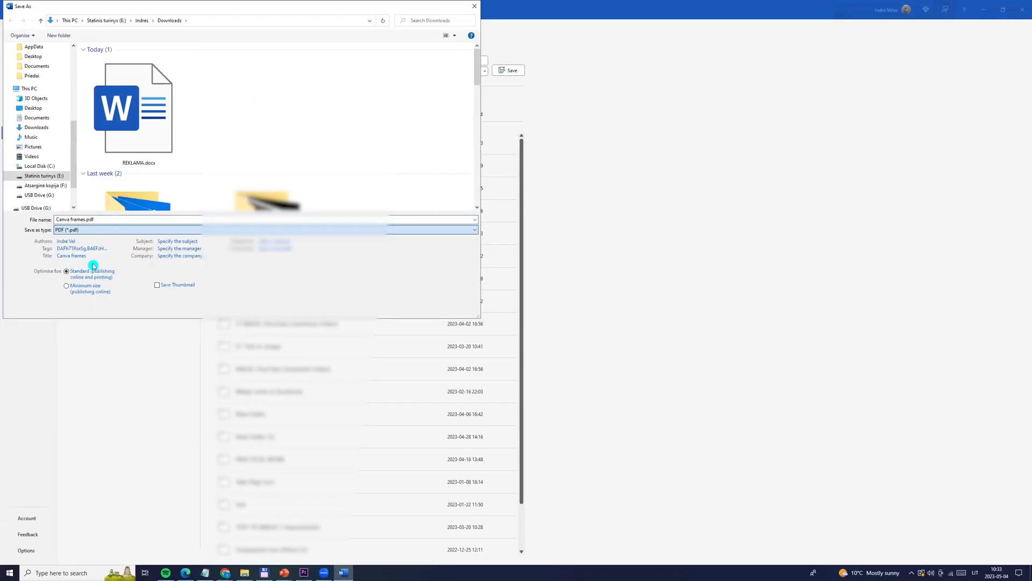
pyautogui.click(86, 220)
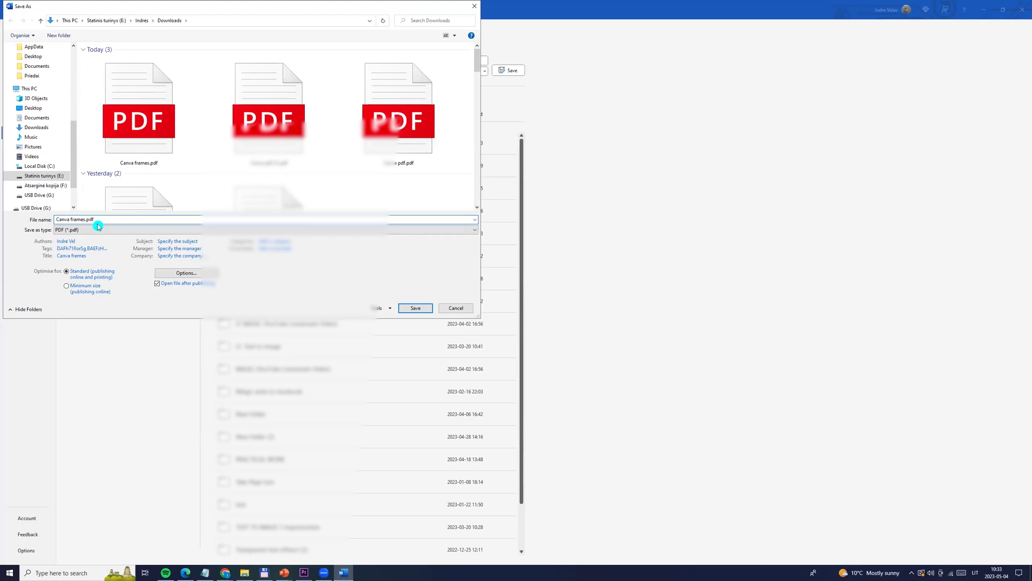
pyautogui.write('2')
pyautogui.click(416, 308)
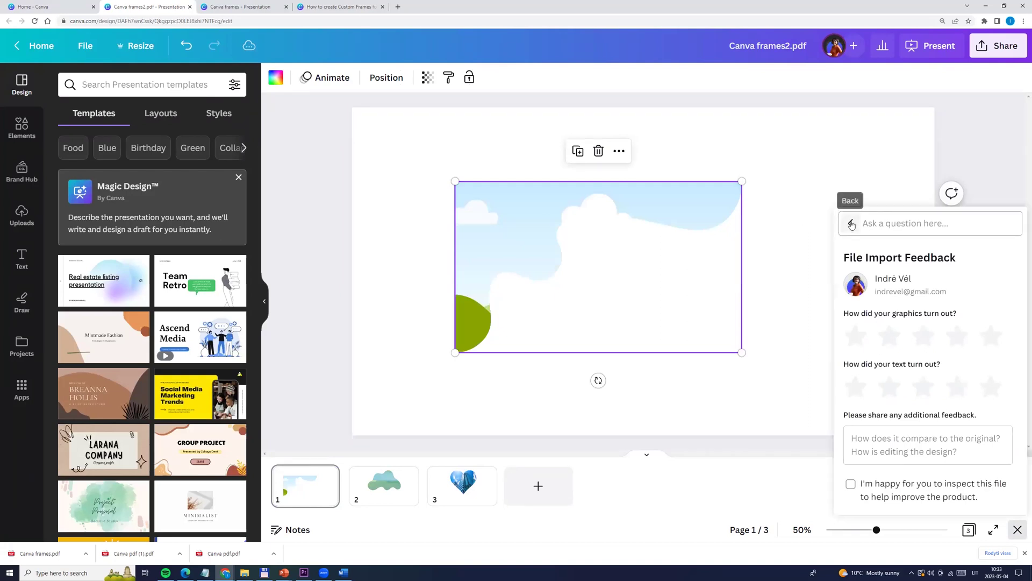
# - Move the cloud frame top-left and fill it with a beach photo from a 'landscape' search
pyautogui.click(847, 165)
pyautogui.moveTo(572, 235); pyautogui.dragTo(477, 186)
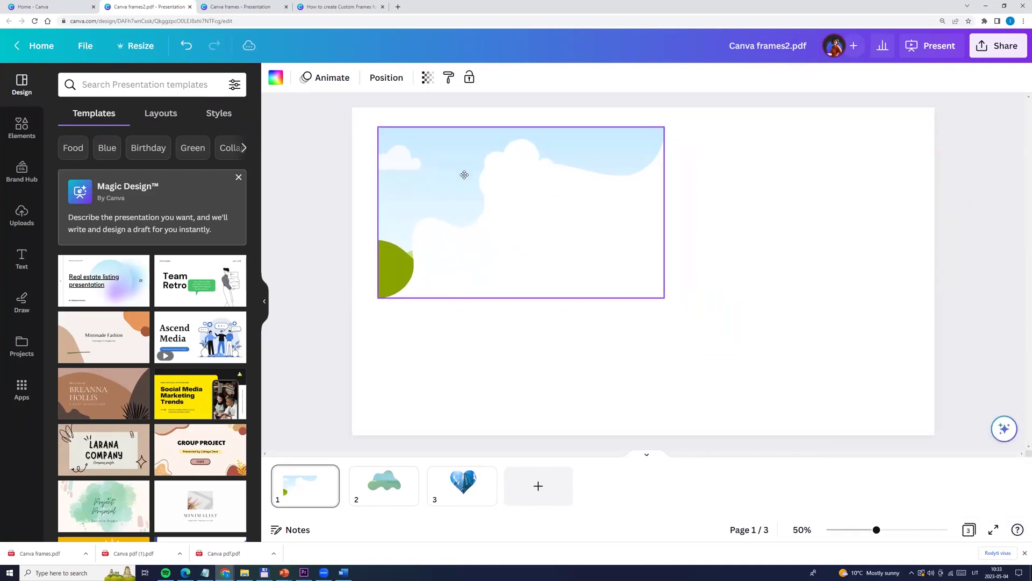
pyautogui.click(22, 128)
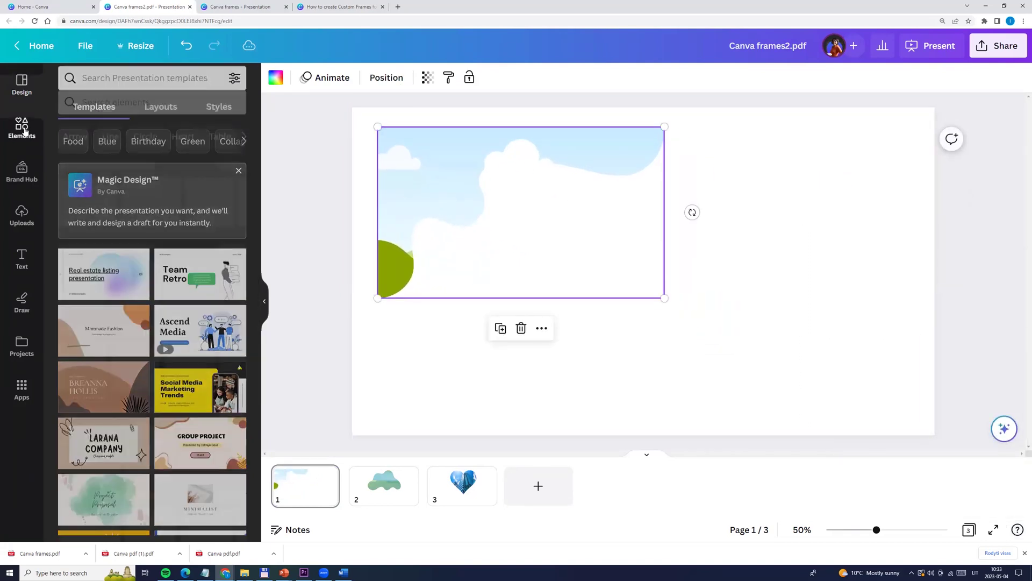
pyautogui.click(109, 84)
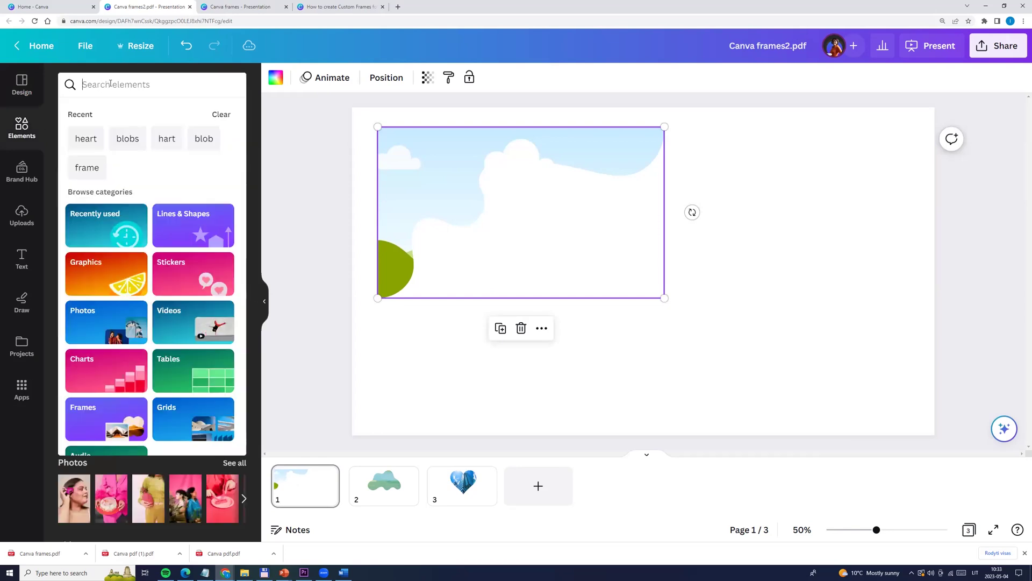
pyautogui.write('landscape')
pyautogui.press('Return')
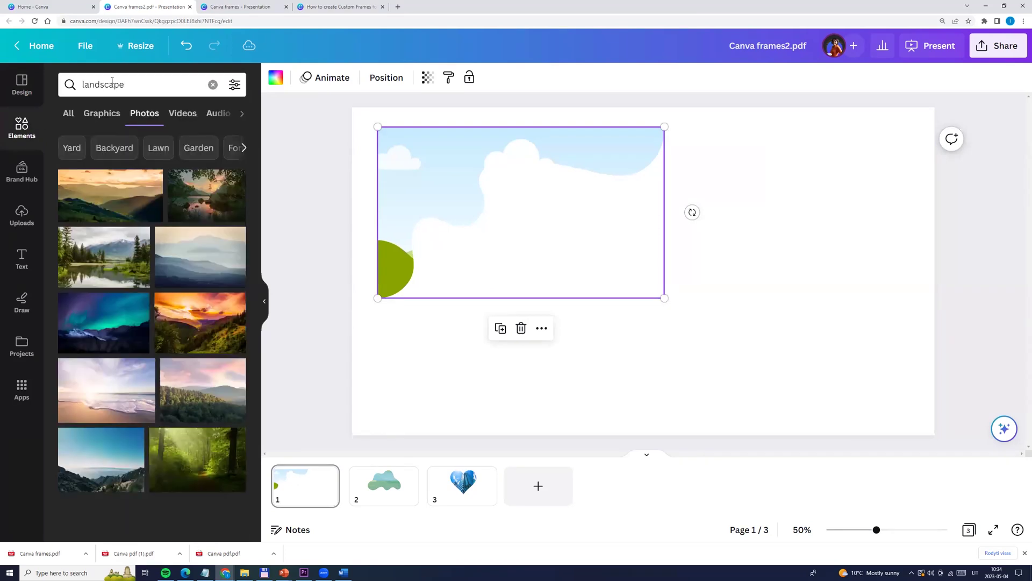
pyautogui.scroll(-2, 130, 347)
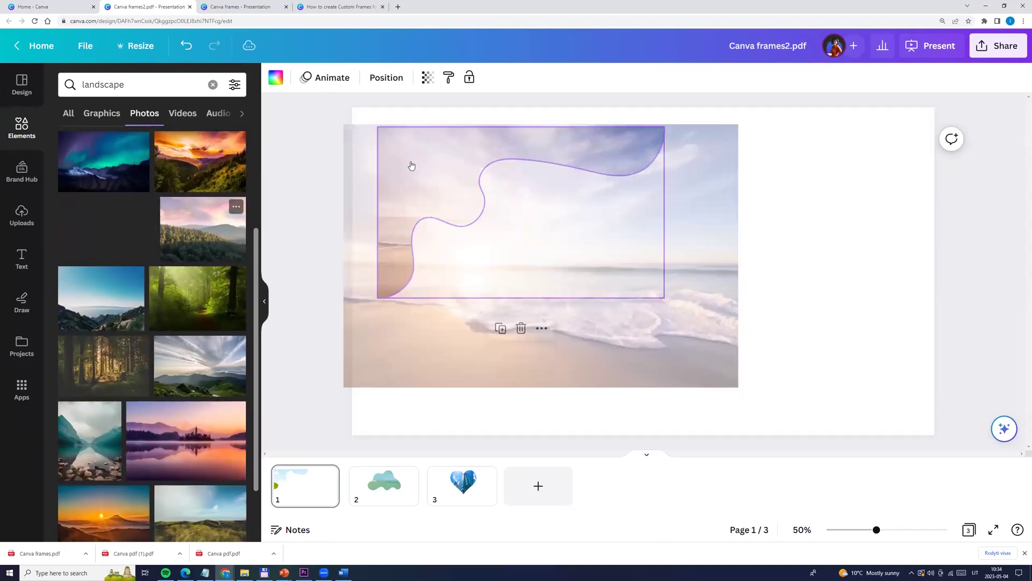
pyautogui.moveTo(127, 233)
pyautogui.mouseDown()
pyautogui.moveTo(414, 193)
pyautogui.moveTo(399, 144)
pyautogui.mouseUp()
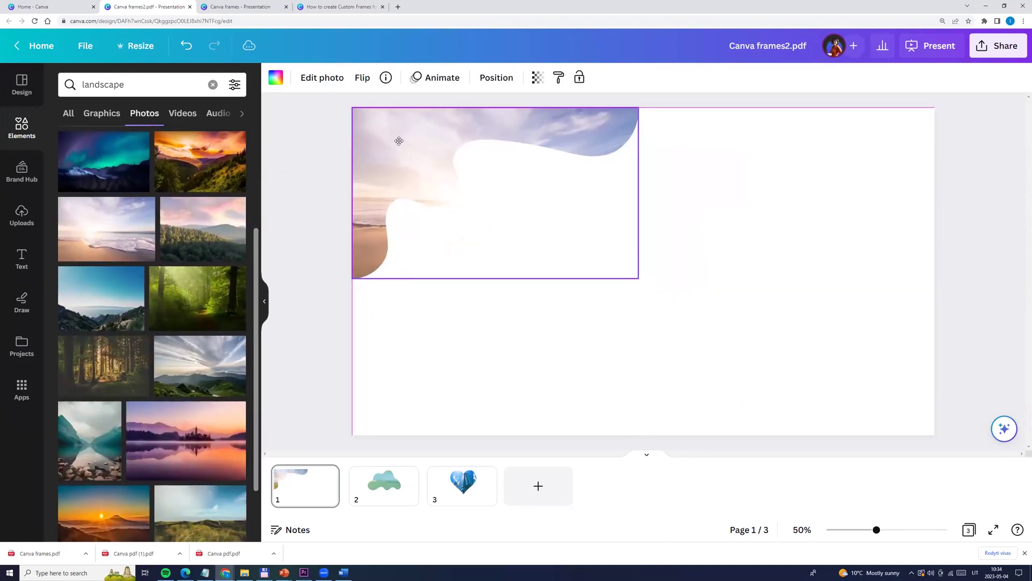
# - Select the cloud frame on page 2, then the heart frame on page 3
pyautogui.click(385, 482)
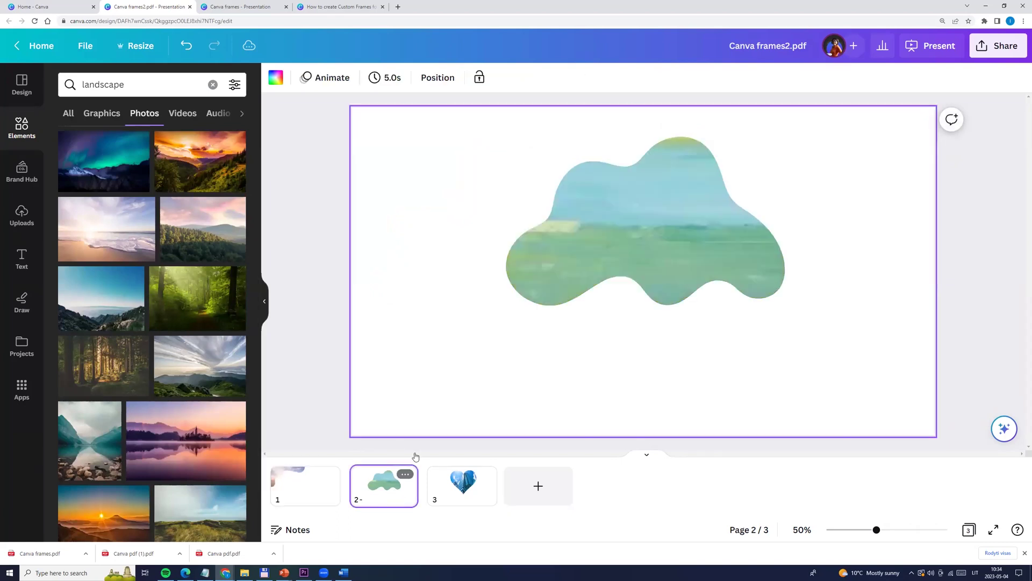
pyautogui.click(647, 231)
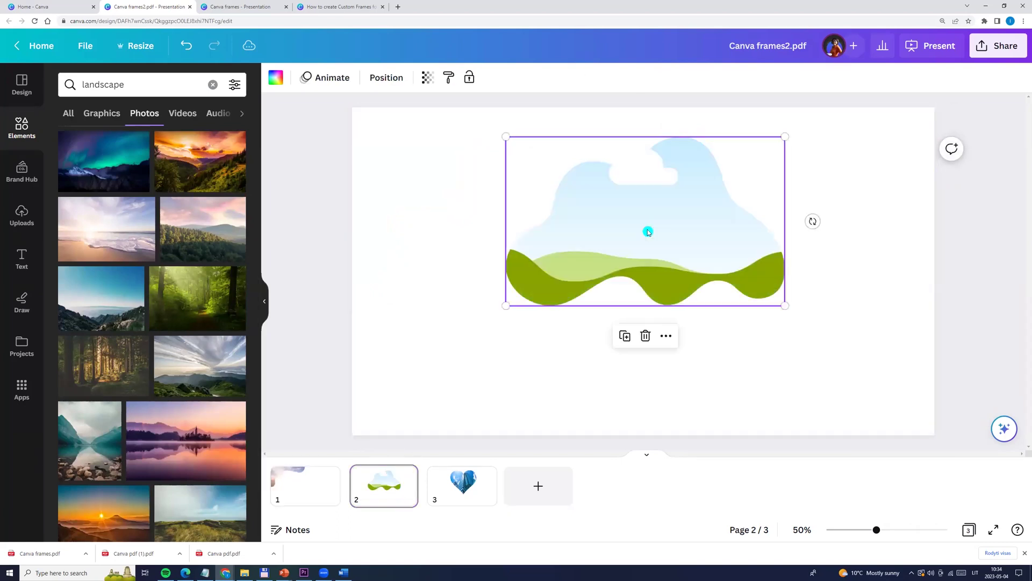
pyautogui.scroll(-2, 162, 323)
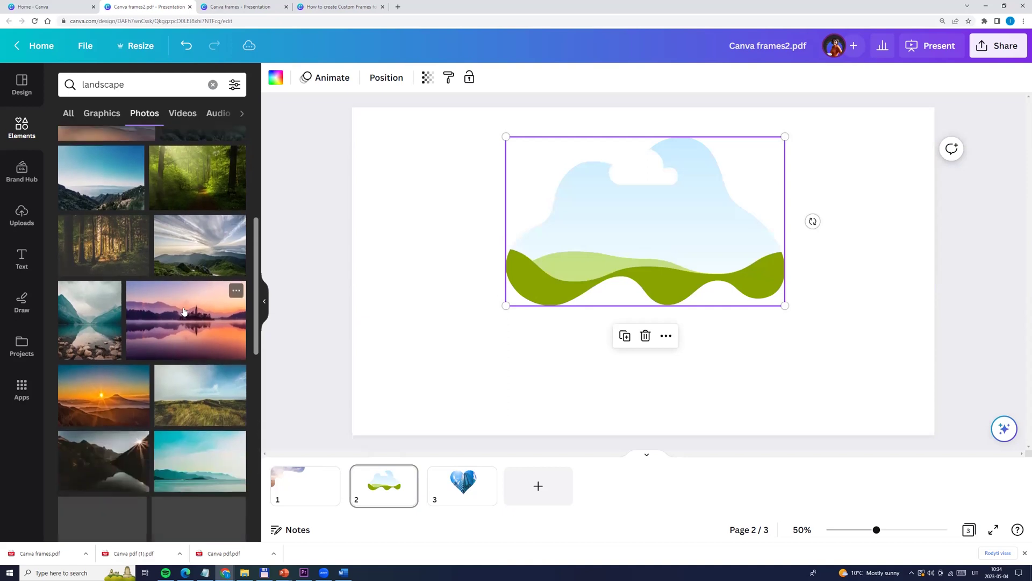
pyautogui.moveTo(185, 298); pyautogui.dragTo(610, 272)
pyautogui.click(462, 484)
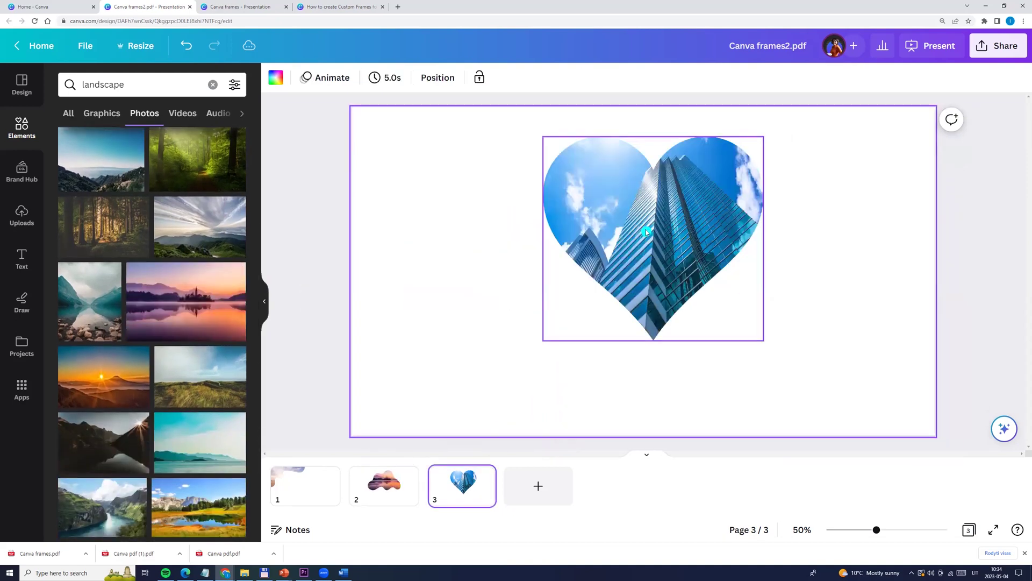
pyautogui.click(654, 236)
# - Fill the heart frame with a beach-heart photo from a 'heart love people' search, shifting it right
pyautogui.moveTo(655, 236); pyautogui.dragTo(613, 254)
pyautogui.click(212, 84)
pyautogui.write('heart love people')
pyautogui.press('Return')
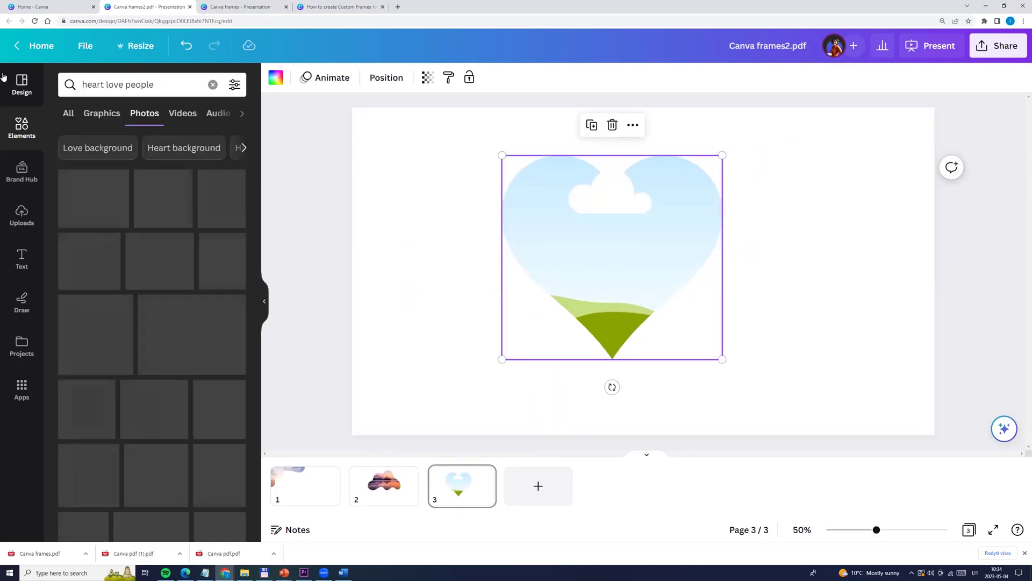
pyautogui.moveTo(103, 199)
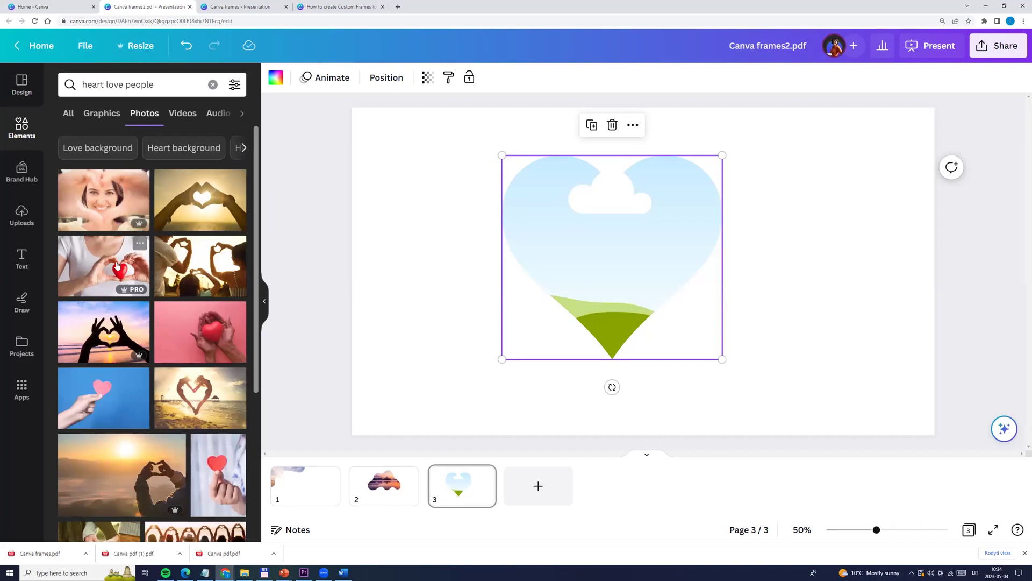
pyautogui.moveTo(189, 366)
pyautogui.mouseDown()
pyautogui.moveTo(606, 235)
pyautogui.moveTo(599, 270)
pyautogui.mouseUp()
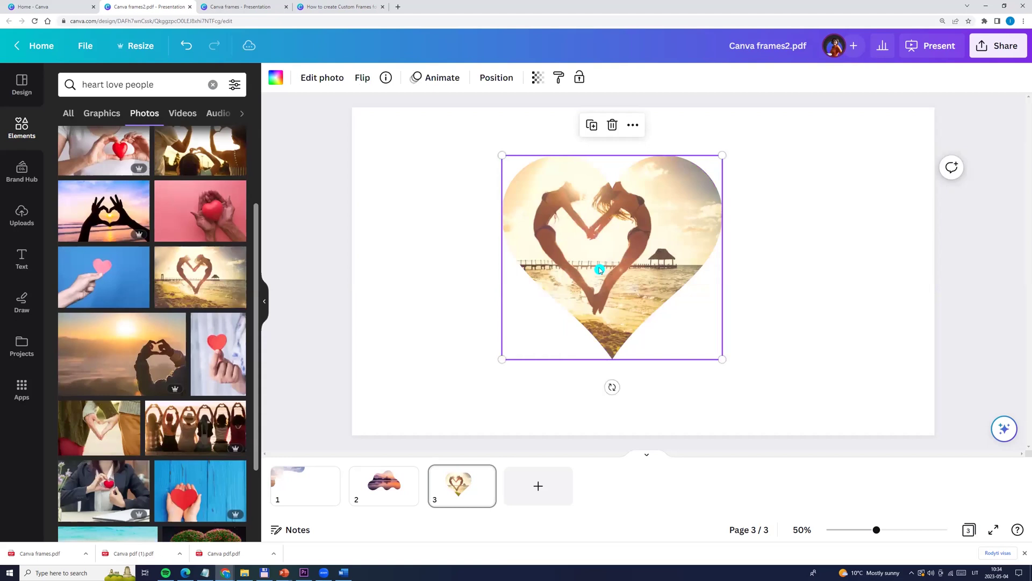
pyautogui.doubleClick(616, 245)
pyautogui.moveTo(607, 227); pyautogui.dragTo(637, 234)
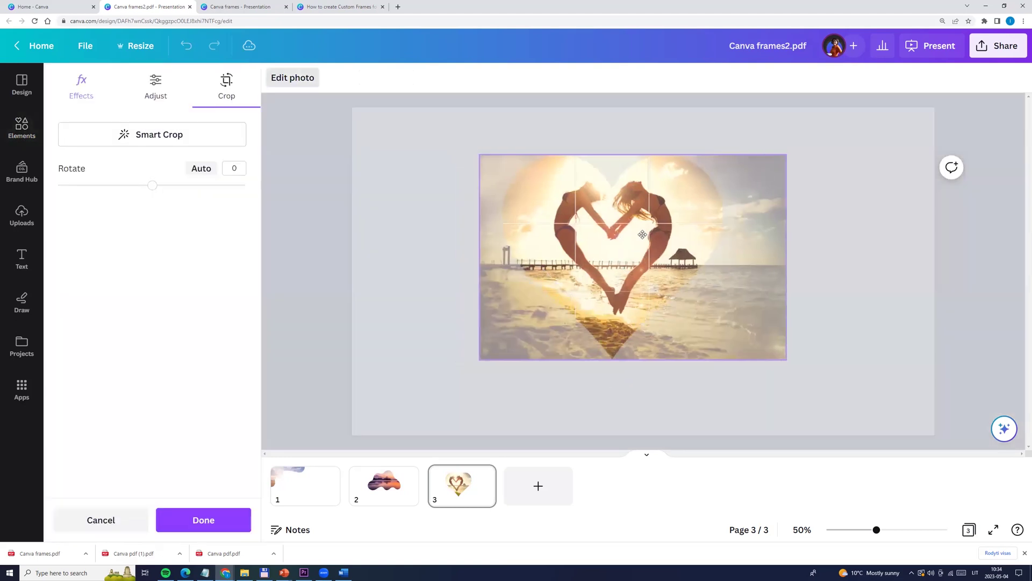
pyautogui.click(395, 250)
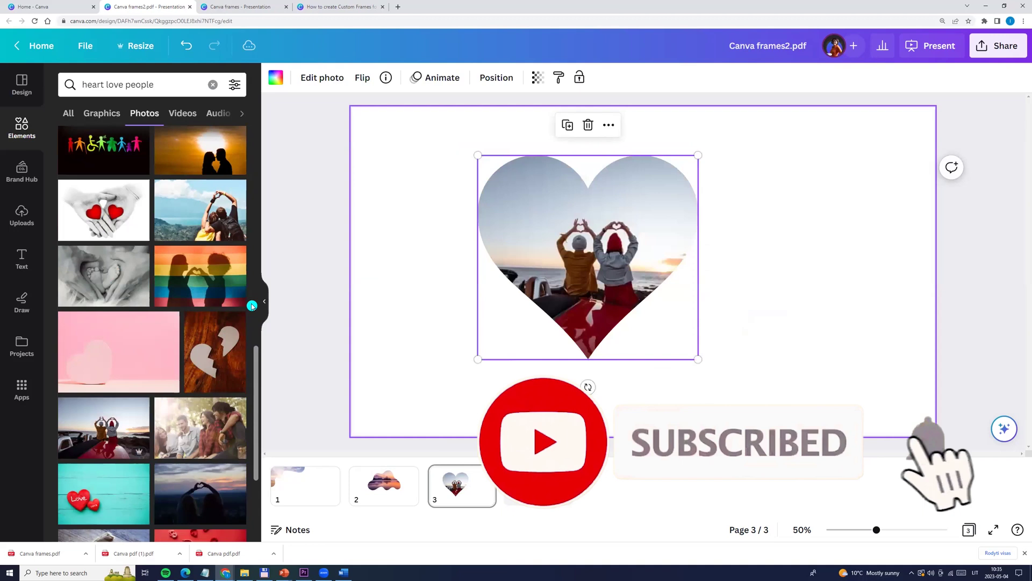
# - Replace the heart frame's photo with the SUBSCRIBE sign photo and adjust its placement
pyautogui.moveTo(104, 362); pyautogui.dragTo(554, 227)
pyautogui.doubleClick(553, 227)
pyautogui.click(383, 270)
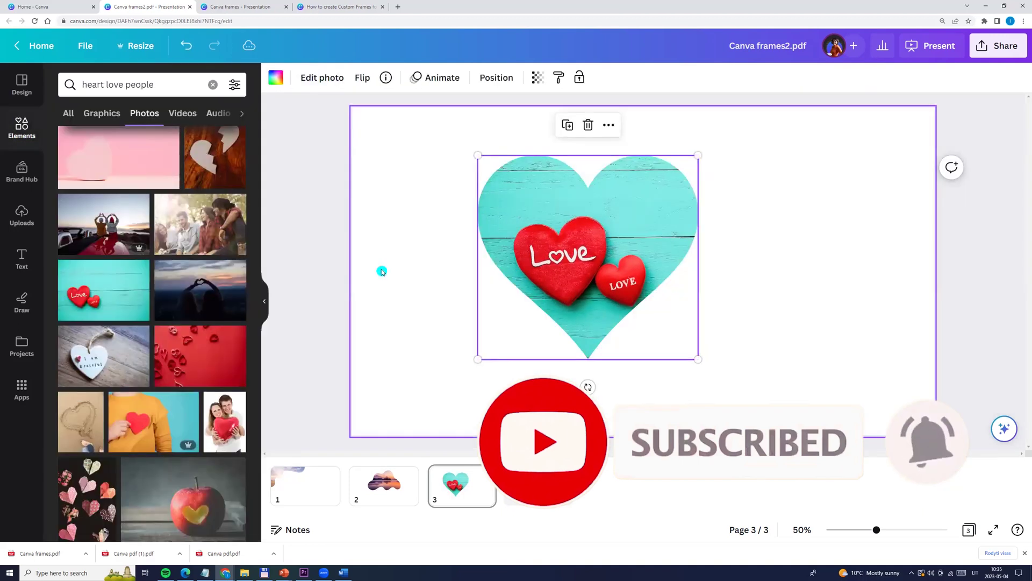
pyautogui.click(152, 85)
pyautogui.write('subscribe')
pyautogui.click(375, 287)
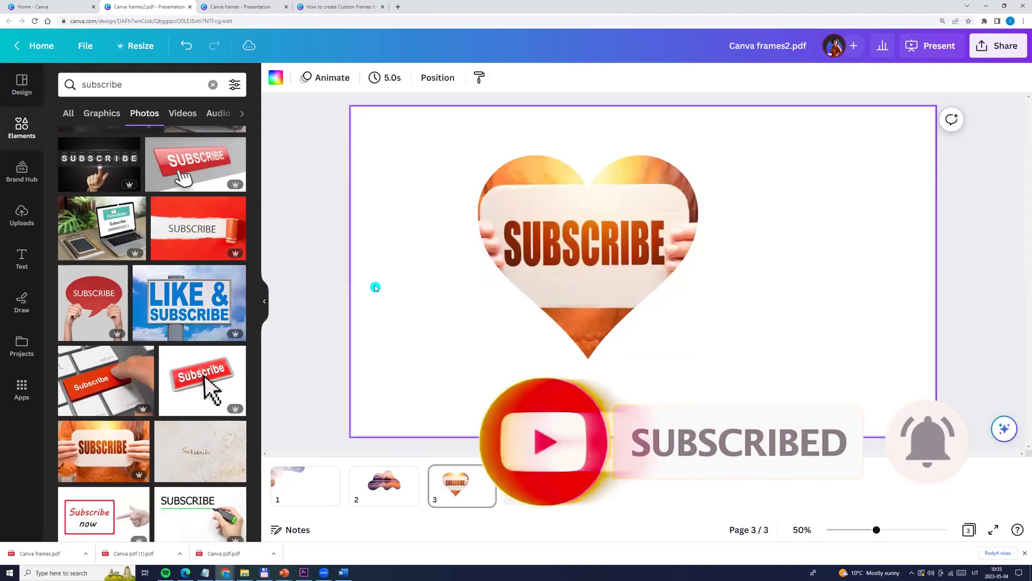
# - Enlarge the page 3 heart frame from its corner and centre it on the page
pyautogui.click(561, 295)
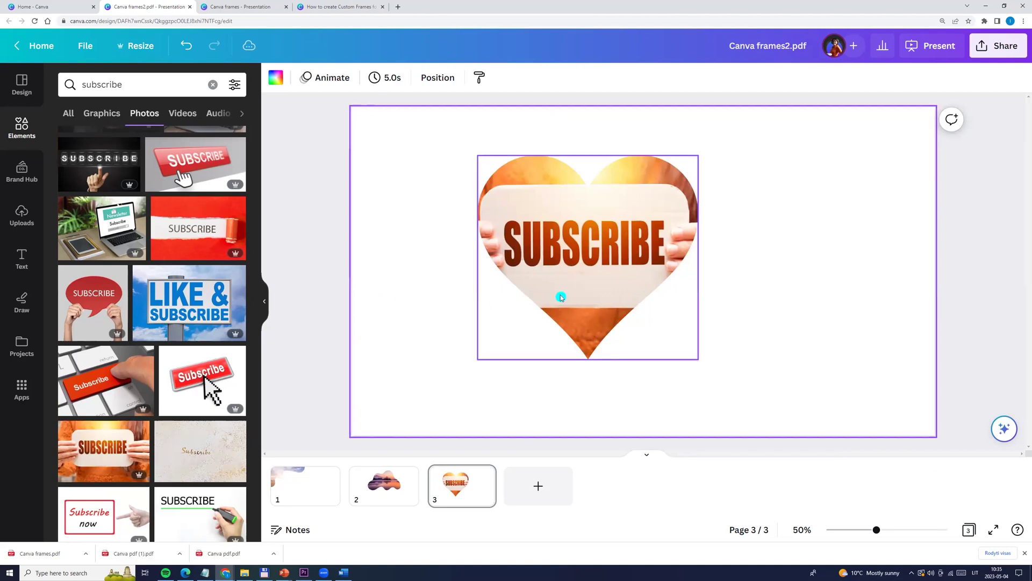
pyautogui.moveTo(698, 359); pyautogui.dragTo(766, 422)
pyautogui.moveTo(653, 326); pyautogui.dragTo(673, 309)
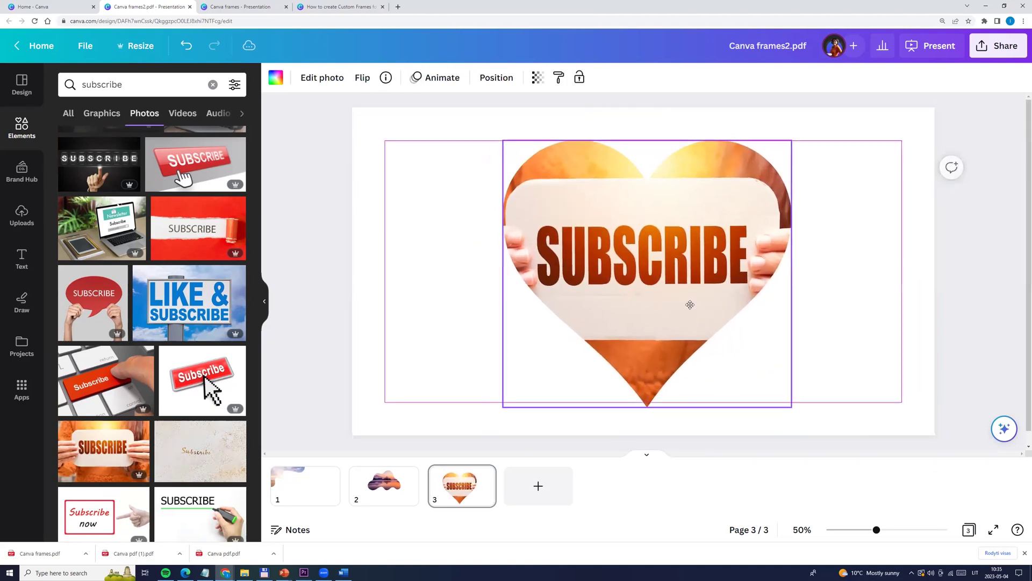